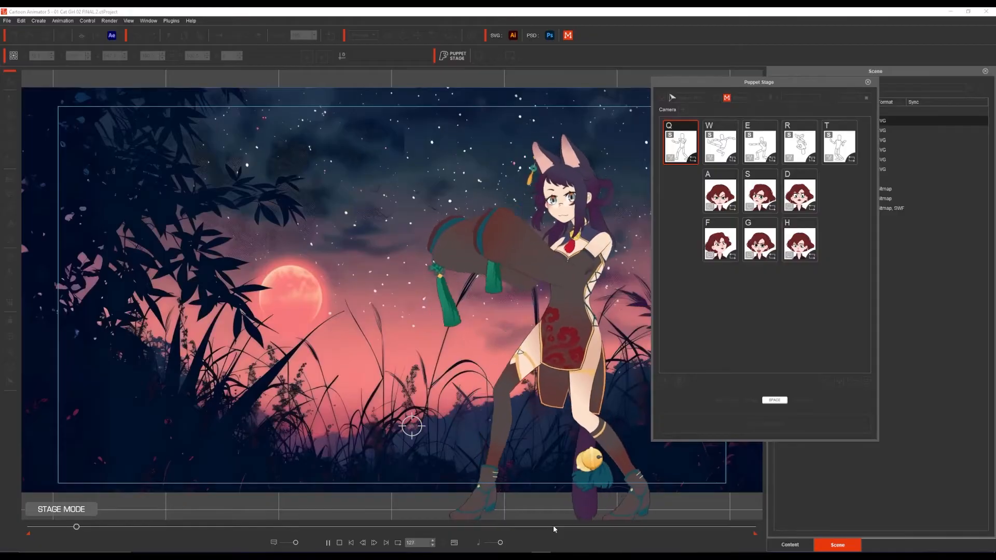
key("r")
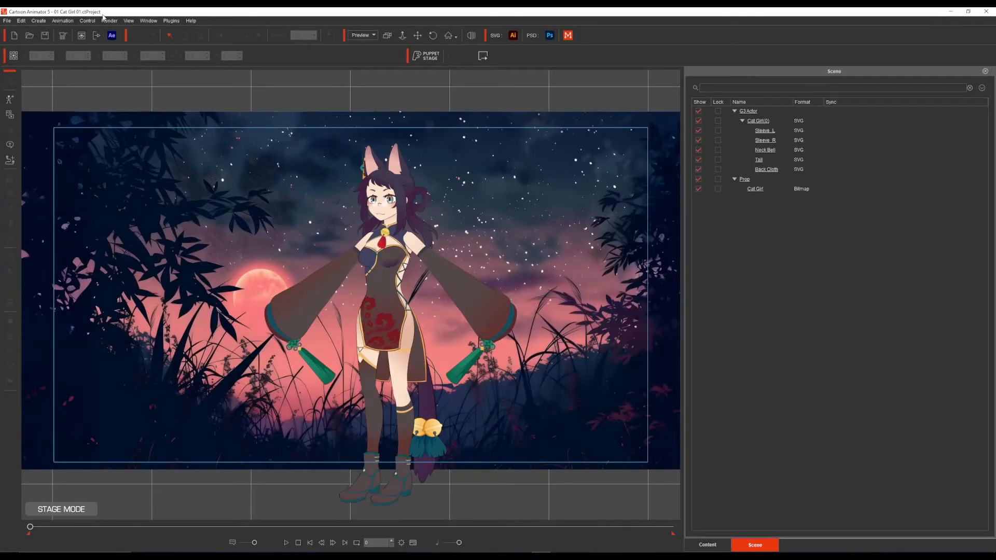
Step: Locate and select the project file 01 Cat Girl 01.ctProject in the CTA 5.3 UPDATE folder in File Explorer
left_click(293, 556)
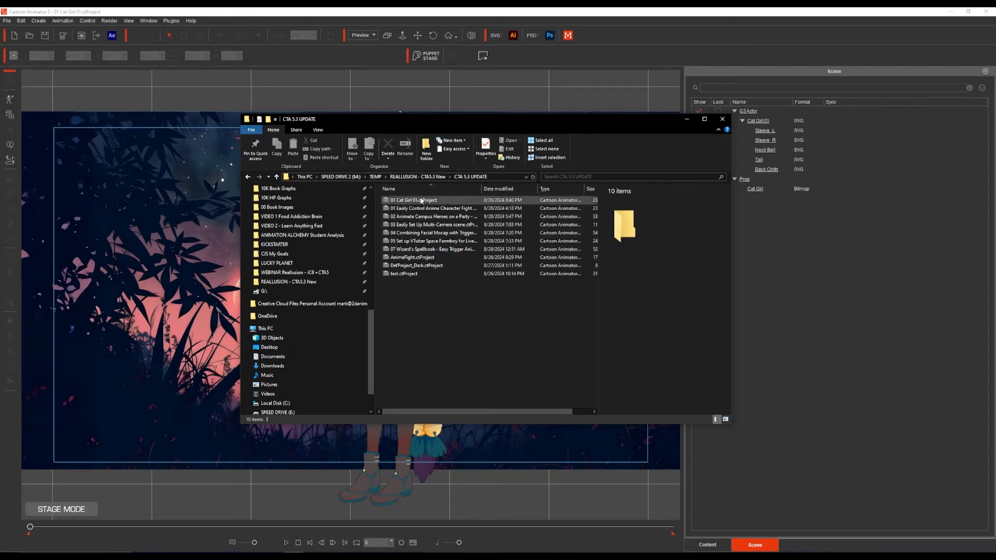
left_click(418, 201)
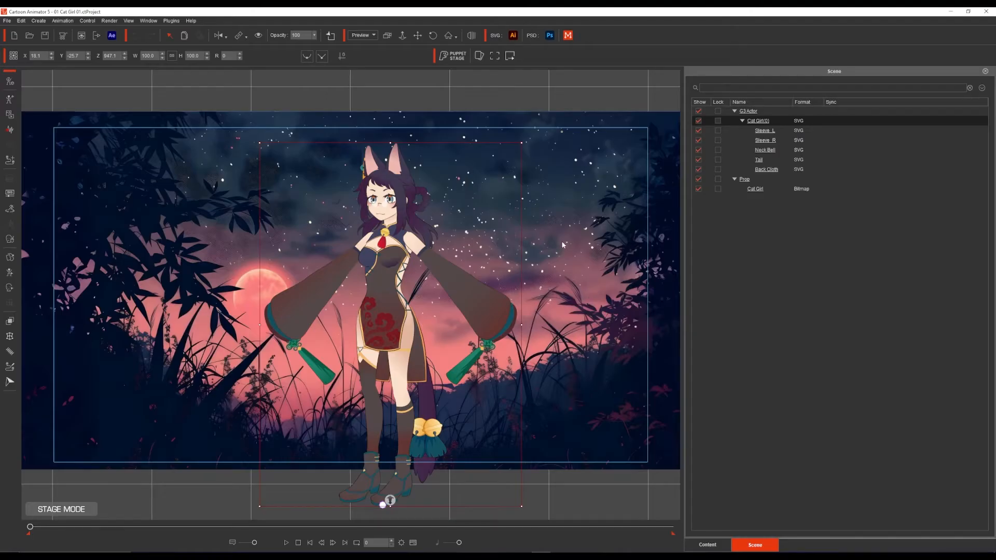
key("ctrl+2")
mouse_move(483, 69)
left_mouse_down()
mouse_move(482, 38)
mouse_move(471, 42)
mouse_move(489, 63)
left_mouse_up()
left_click_drag(481, 120, 480, 76)
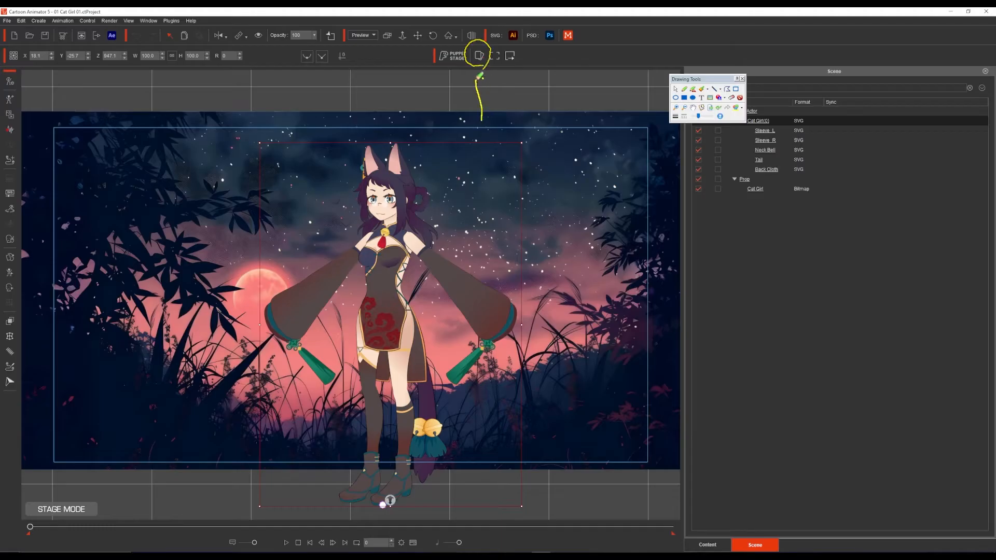
key("ctrl+2")
Step: Open Puppet Stage for the selected Cat Girl actor and move its window off the scene list
left_click(479, 54)
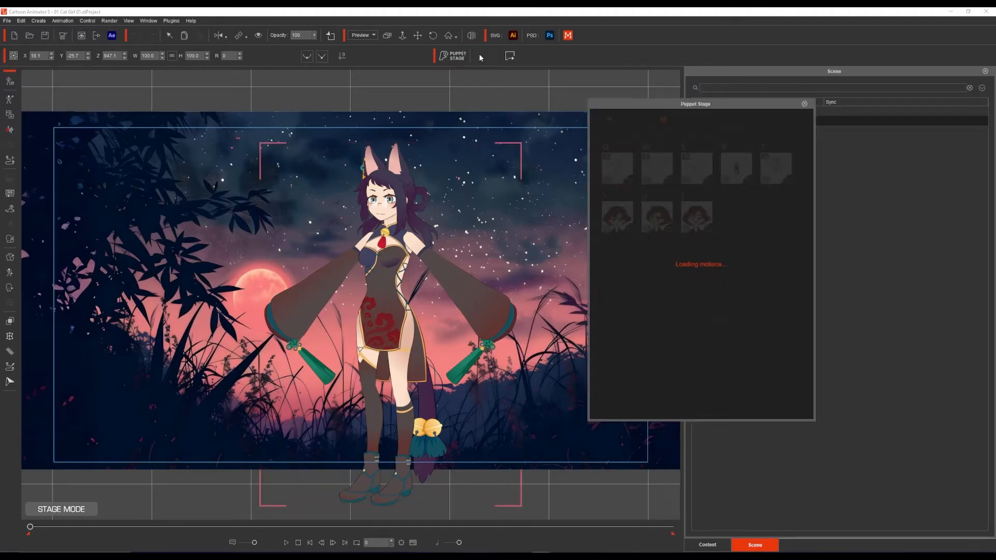
left_click_drag(658, 104, 534, 102)
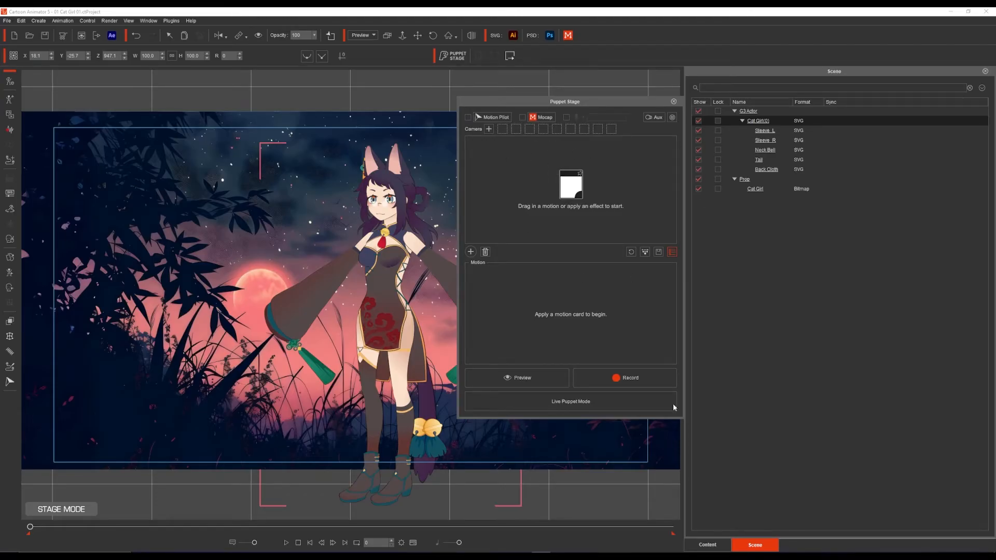
Step: Browse the content library's 2D Motion animations to the G3 Human Motions-Mission Moves folder
left_click(709, 545)
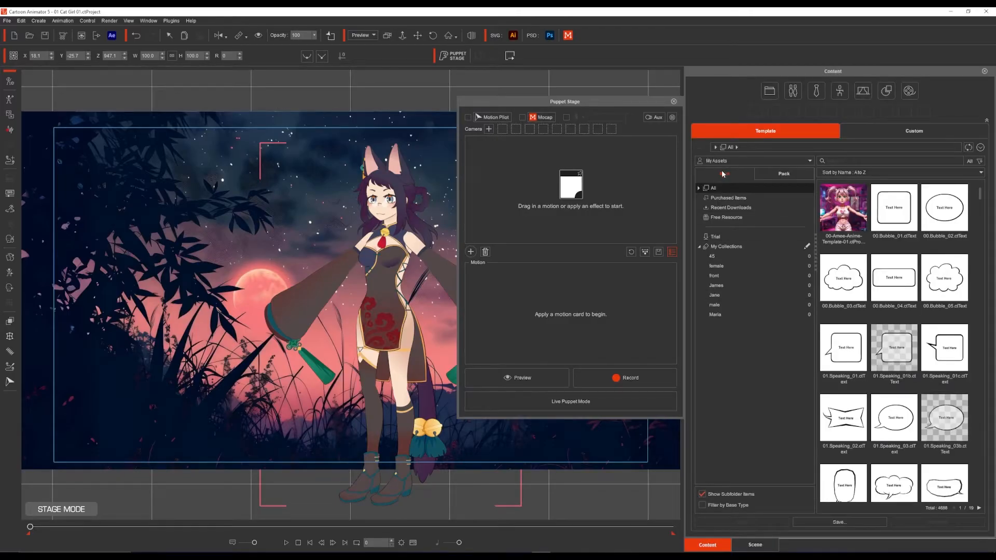
left_click(698, 188)
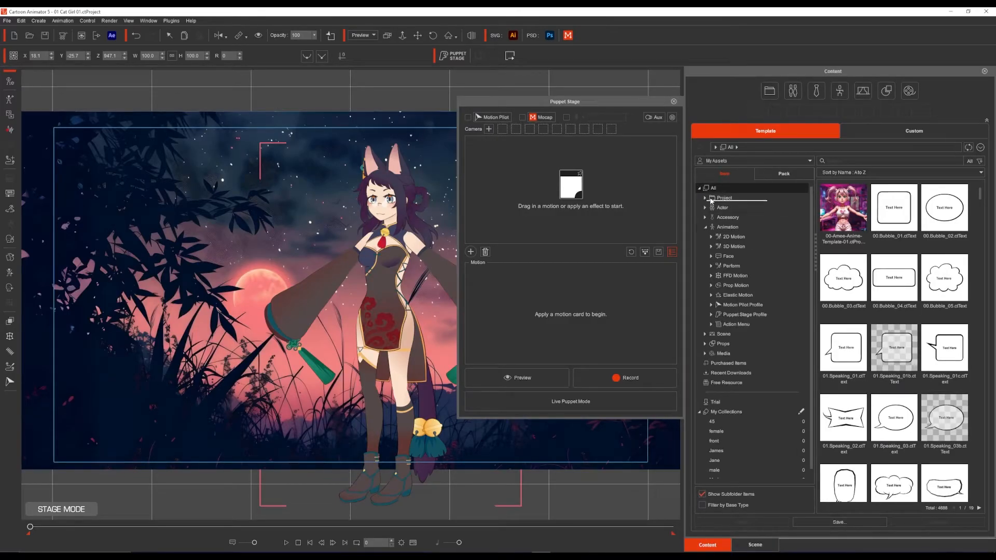
left_click(734, 237)
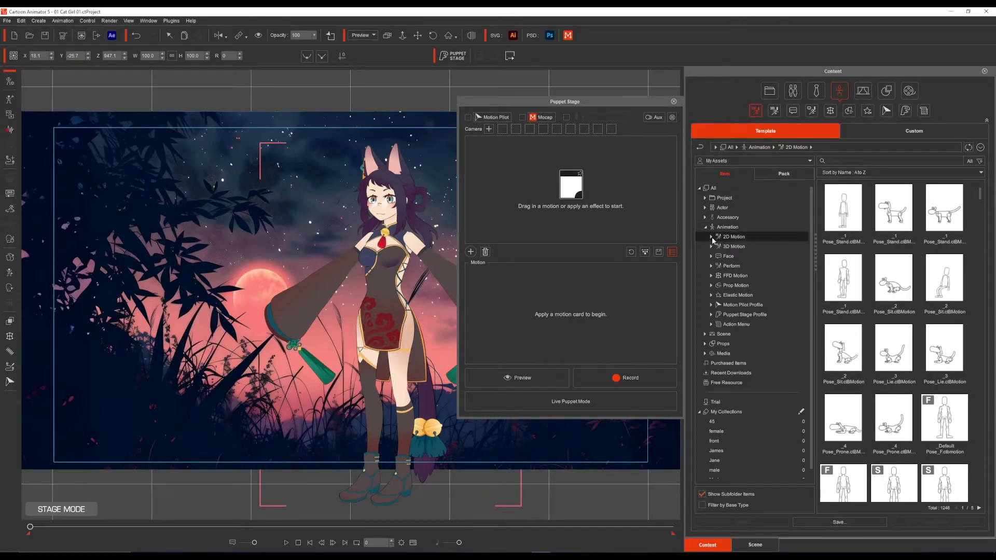
left_click(711, 237)
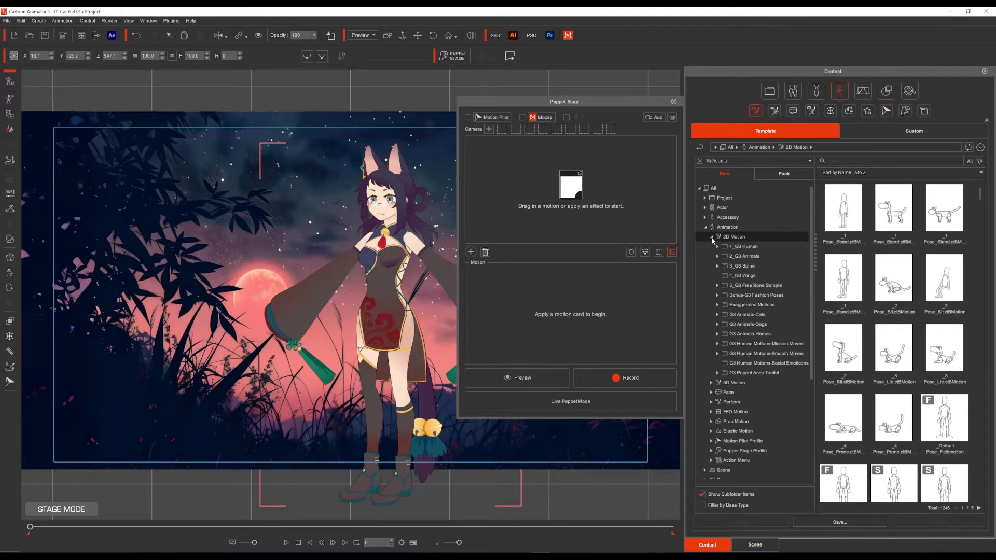
left_click(777, 344)
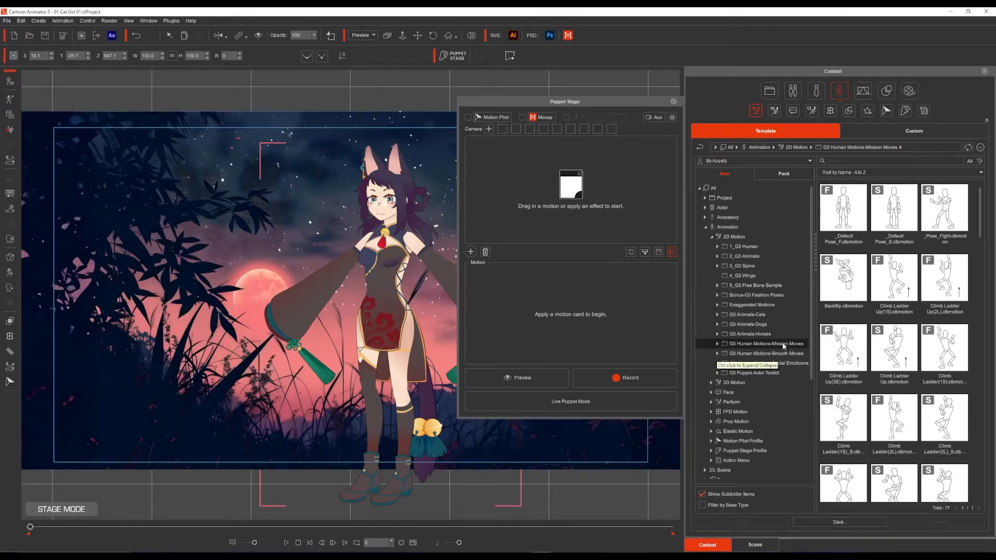
Step: Find the Fight(2L) motion among the Mission Moves and add it to Puppet Stage as the first motion card
left_click(836, 218)
key("f")
key("f")
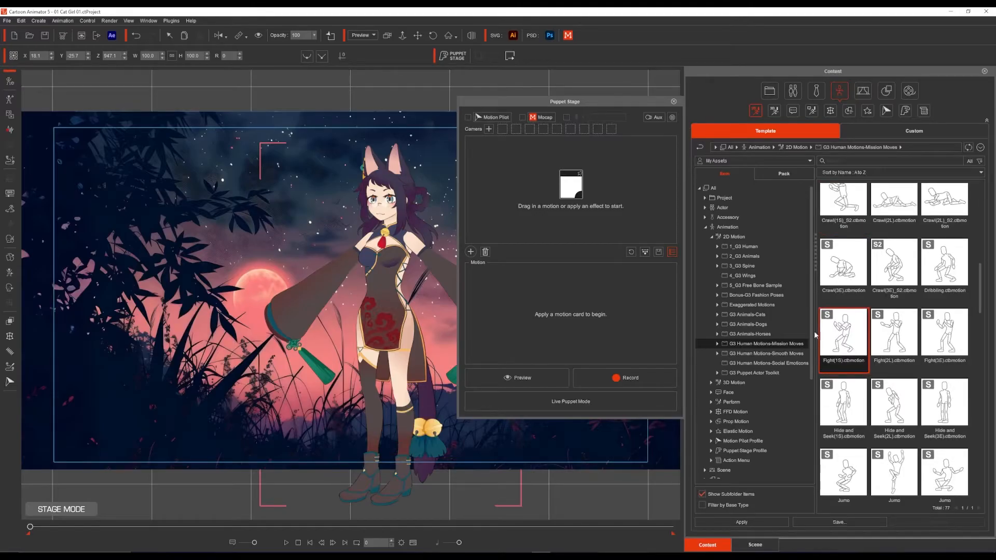
left_click(894, 344)
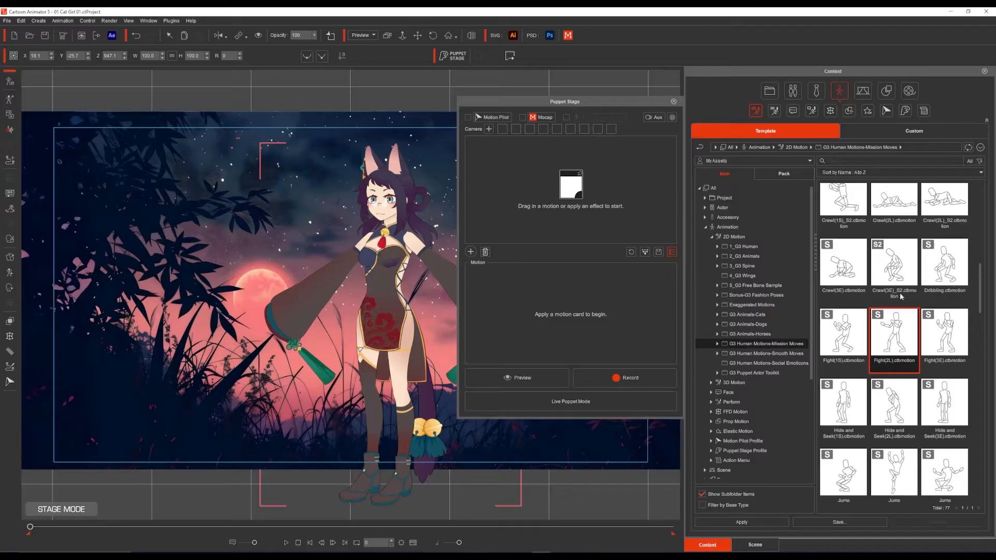
left_click_drag(894, 335, 503, 165)
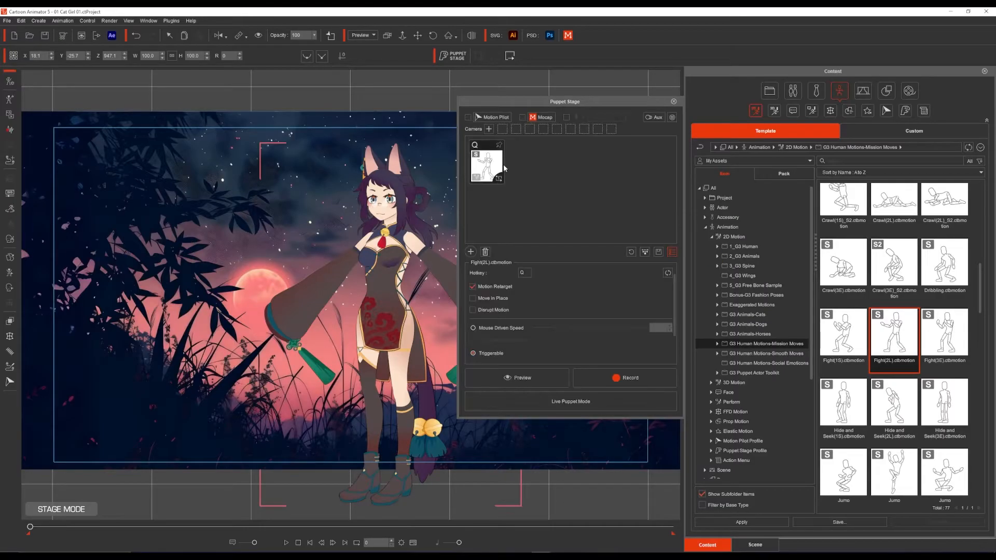
Step: Add three more Mission Moves motions to Puppet Stage as the W, E and R cards, with Backflip as the R card
scroll(895, 337, "down", 3)
left_click_drag(844, 335, 526, 163)
scroll(850, 328, "down", 1)
left_click_drag(849, 329, 595, 194)
left_click_drag(843, 279, 610, 167)
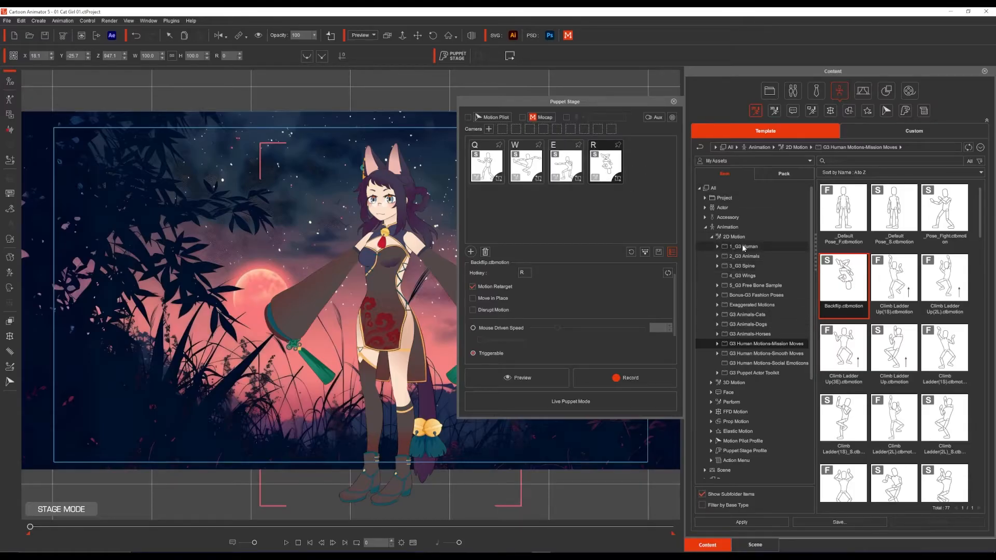
Step: Add the Dance_01(2L) motion from the G3 Human Motions-Social Emoticons folder to Puppet Stage as the T card
left_click(775, 362)
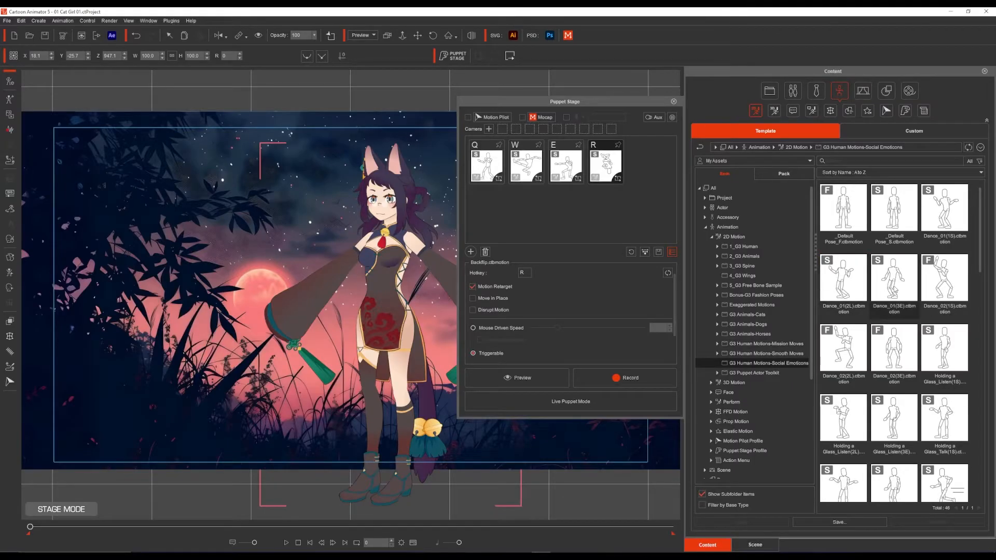
left_click(850, 278)
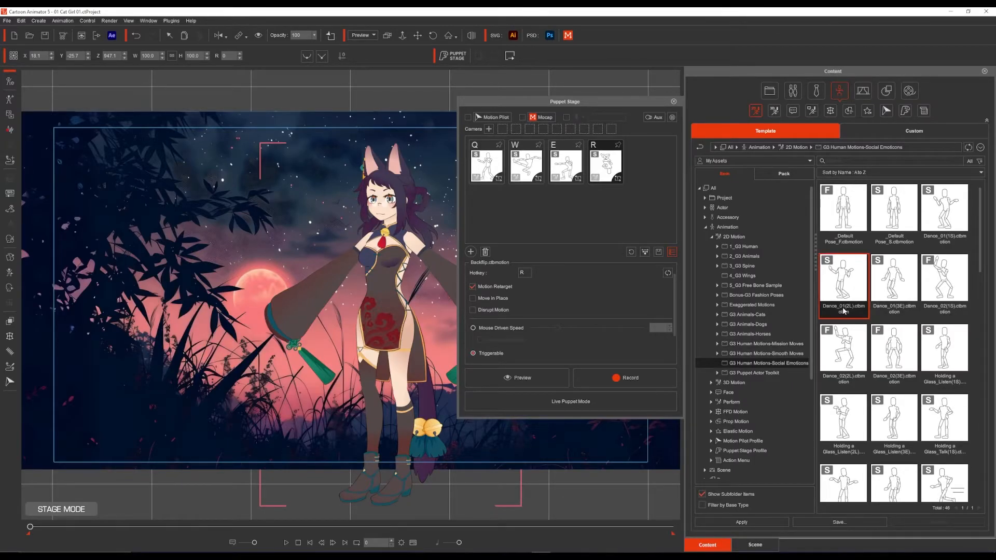
left_click_drag(851, 295, 645, 162)
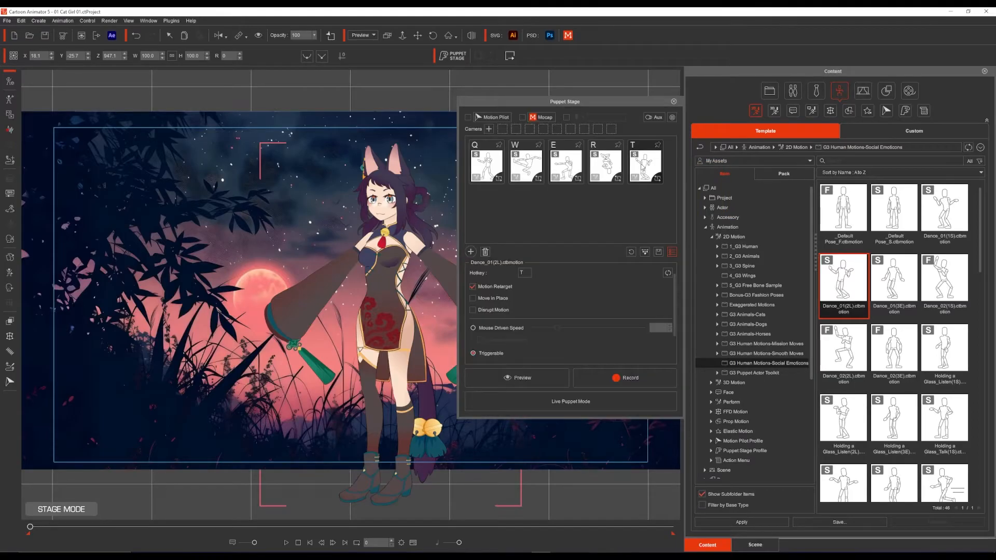
Step: Show and hide the motion settings of the Fight(2L) card to examine its options
left_click(586, 180)
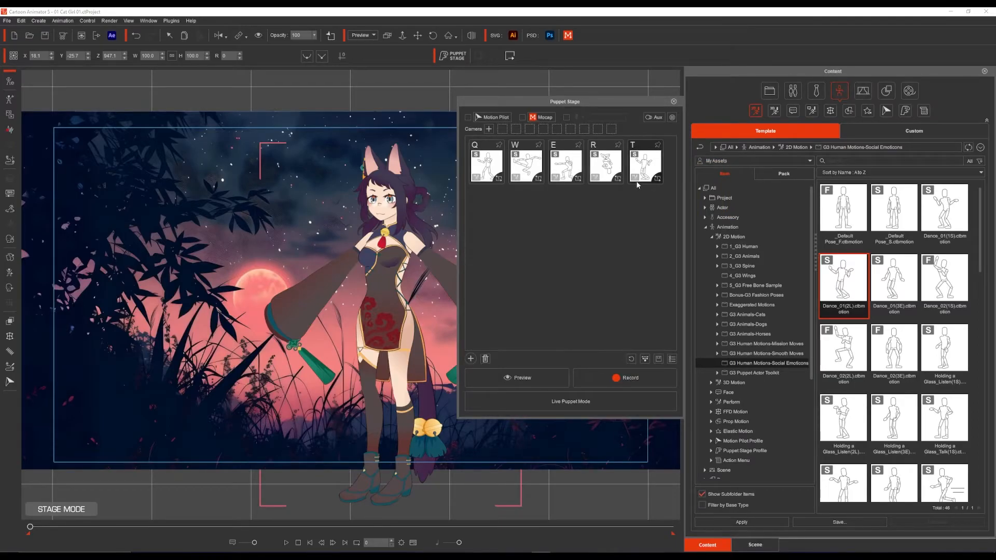
left_click(488, 165)
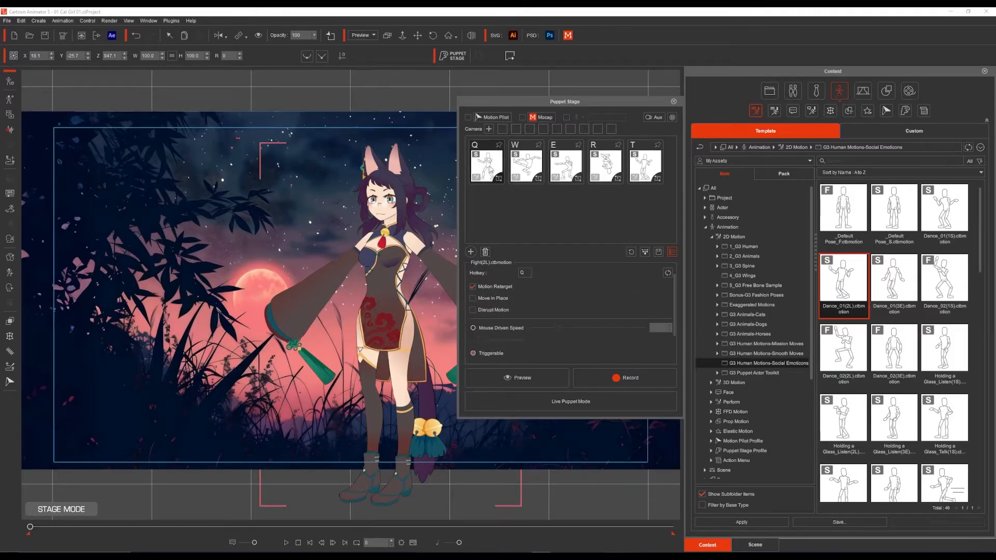
left_click(502, 172)
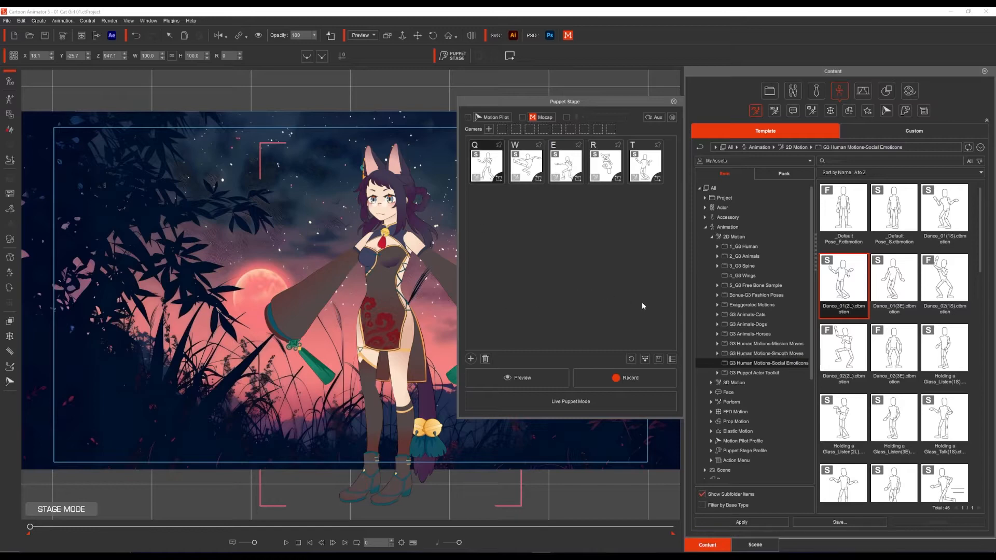
left_click(672, 360)
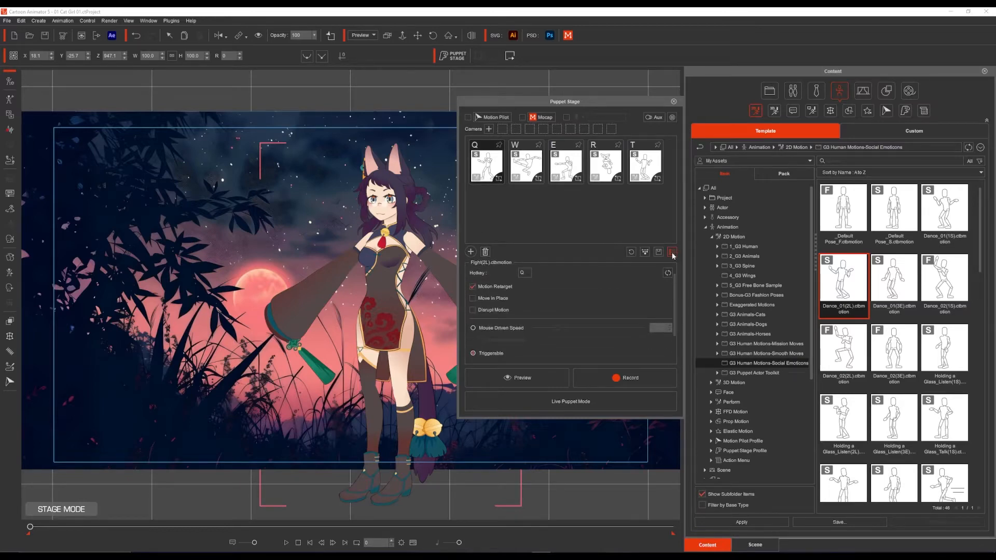
left_click(673, 254)
Step: Change the hotkey of the Fight(2L) motion card to X
left_click(484, 162)
key("Delete")
key("x")
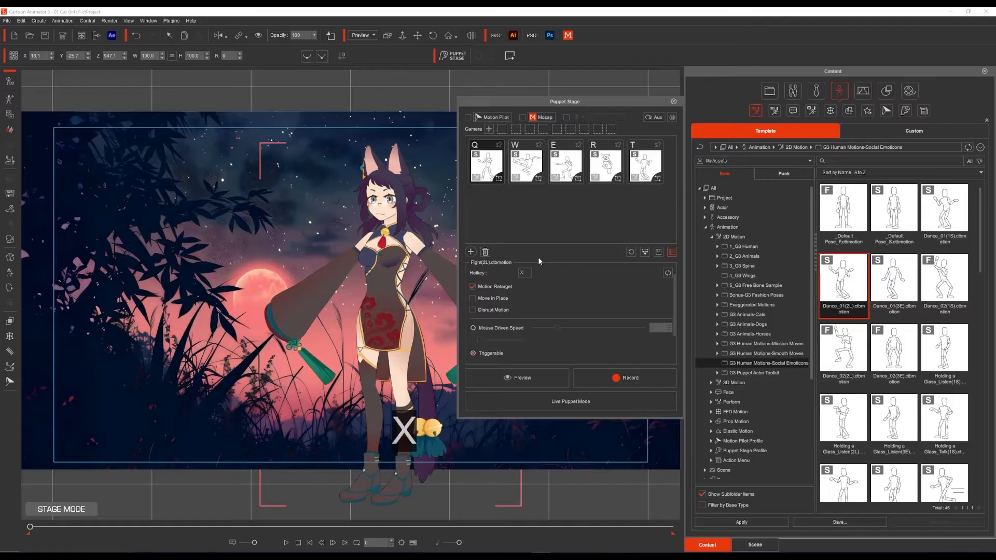
left_click(534, 224)
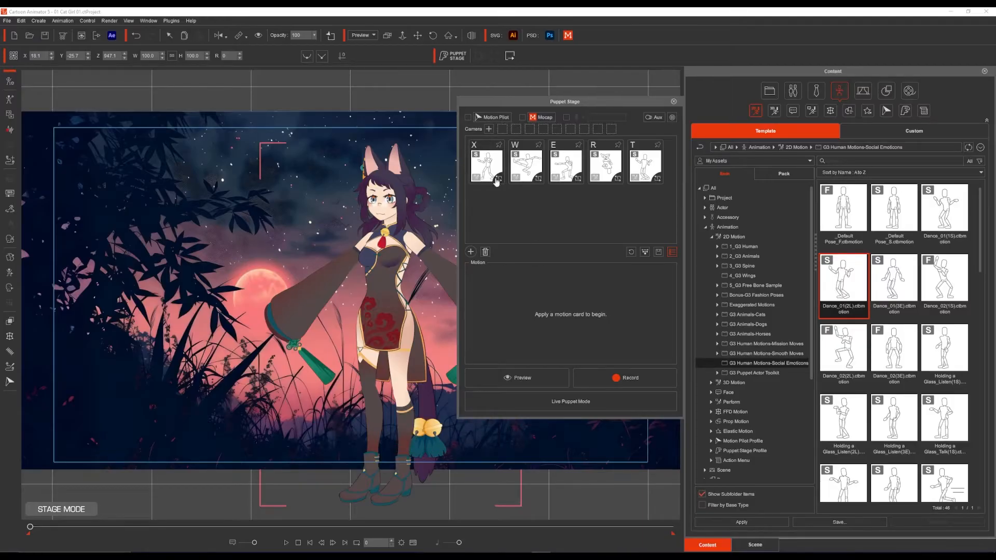
Step: Restore the hotkey of the Fight(2L) motion card to Q
left_click(498, 158)
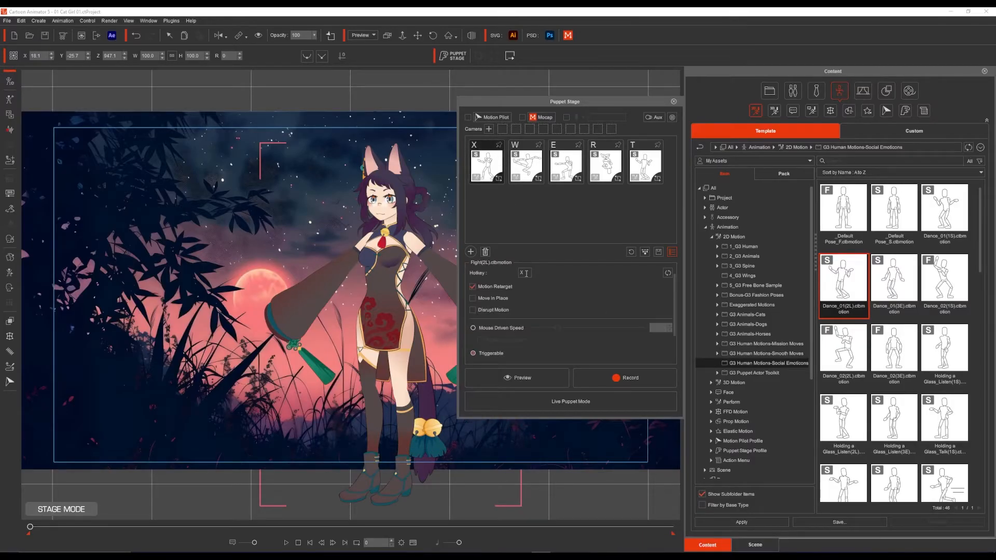
key("q")
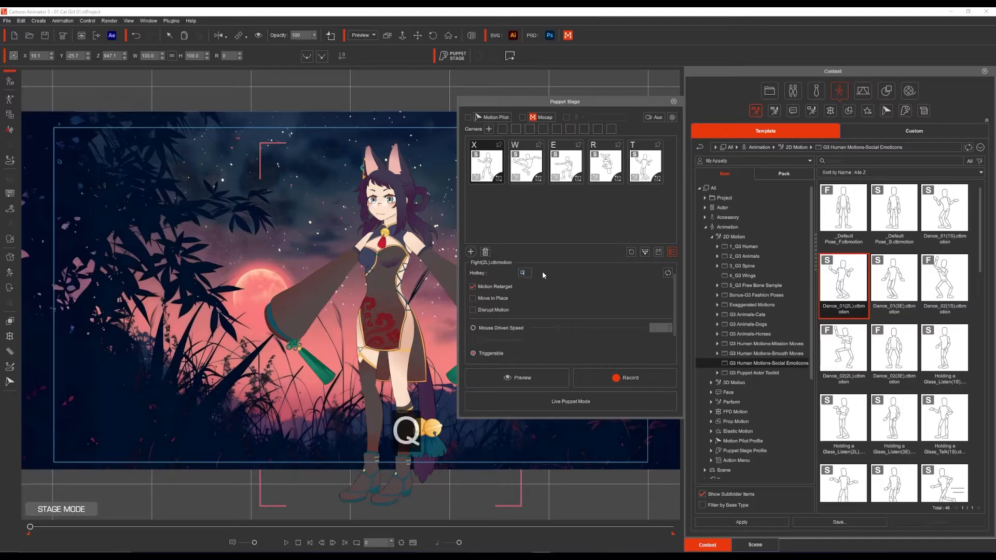
left_click(528, 213)
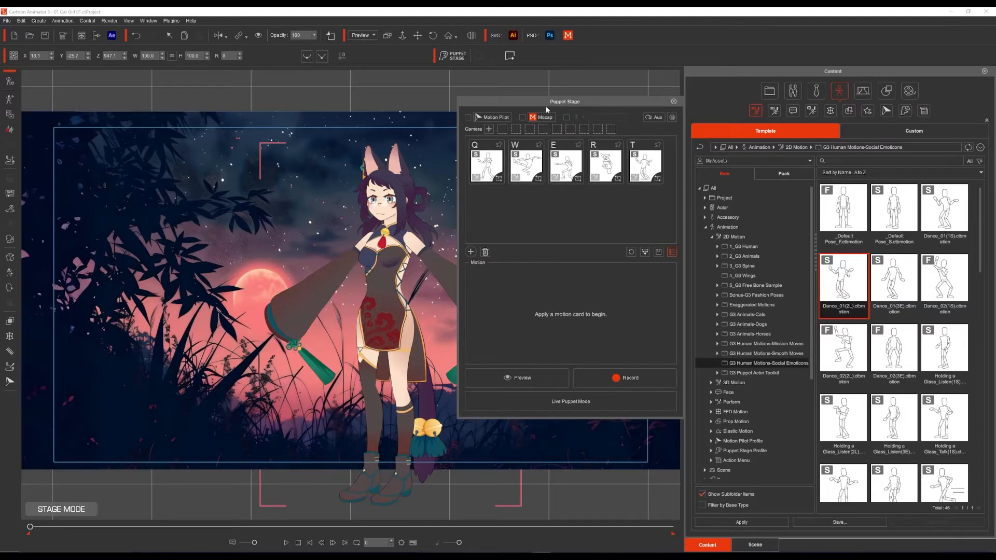
Step: Move the Puppet Stage window clear of the character and preview the Q, W, E, R and T motions in turn, stopping at the end
left_click_drag(549, 105, 622, 111)
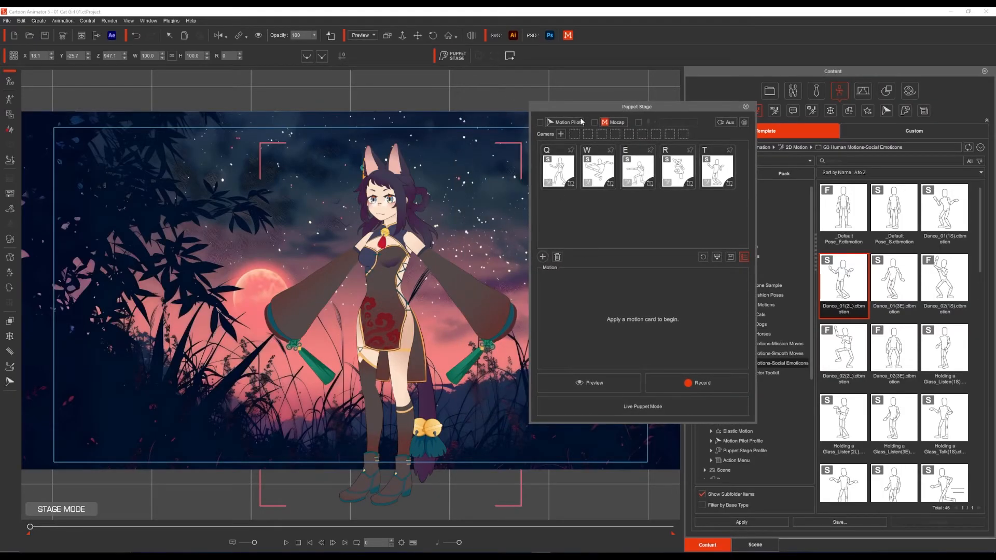
left_click(586, 382)
key("space")
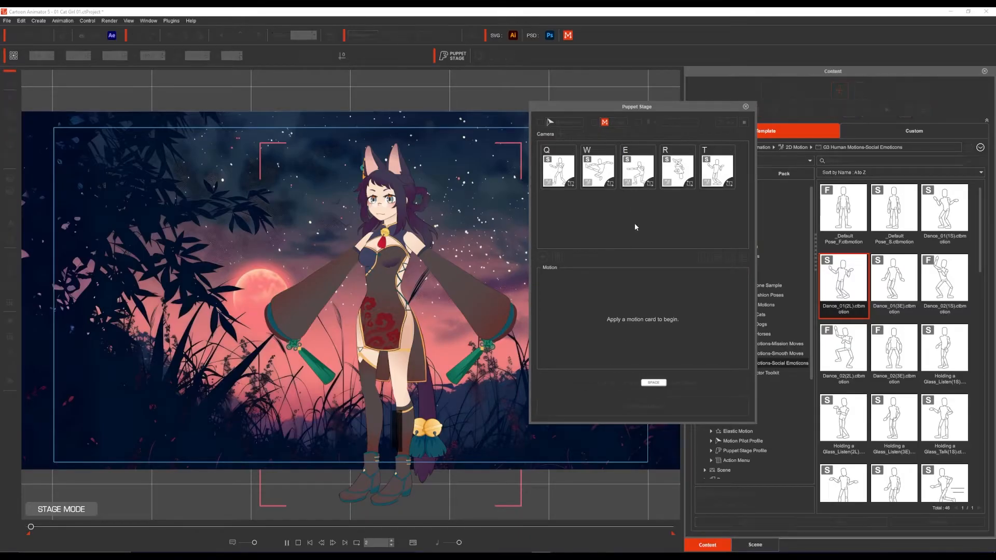
key("q")
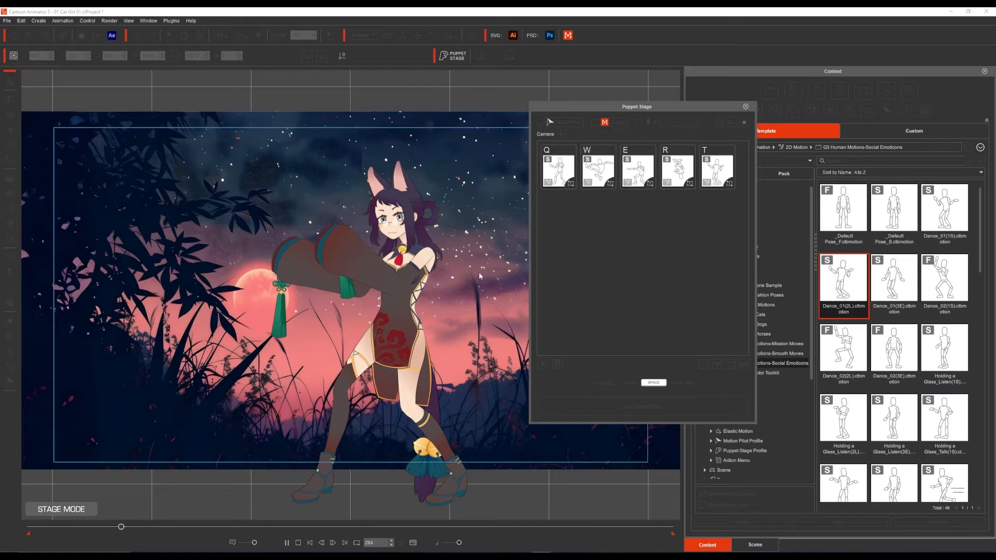
key("w")
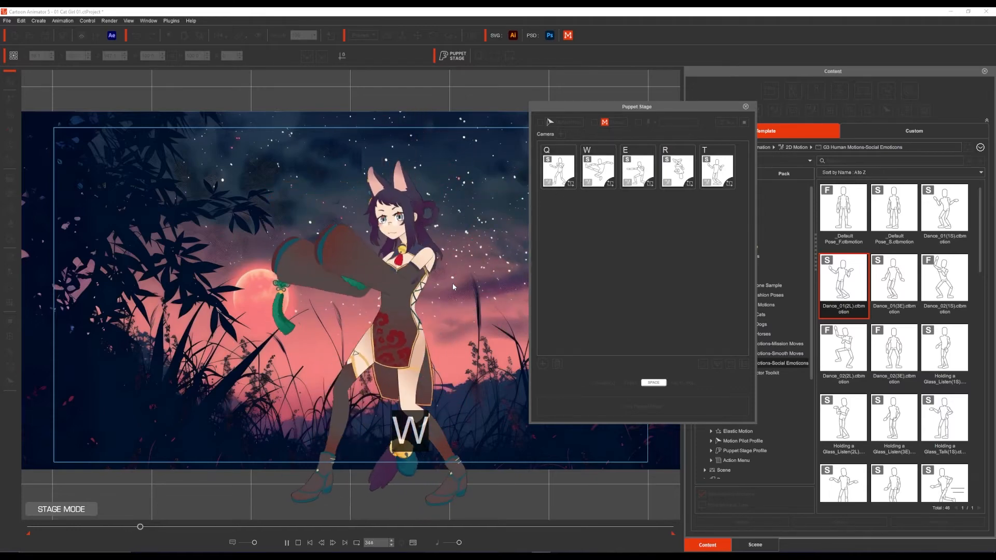
key("e")
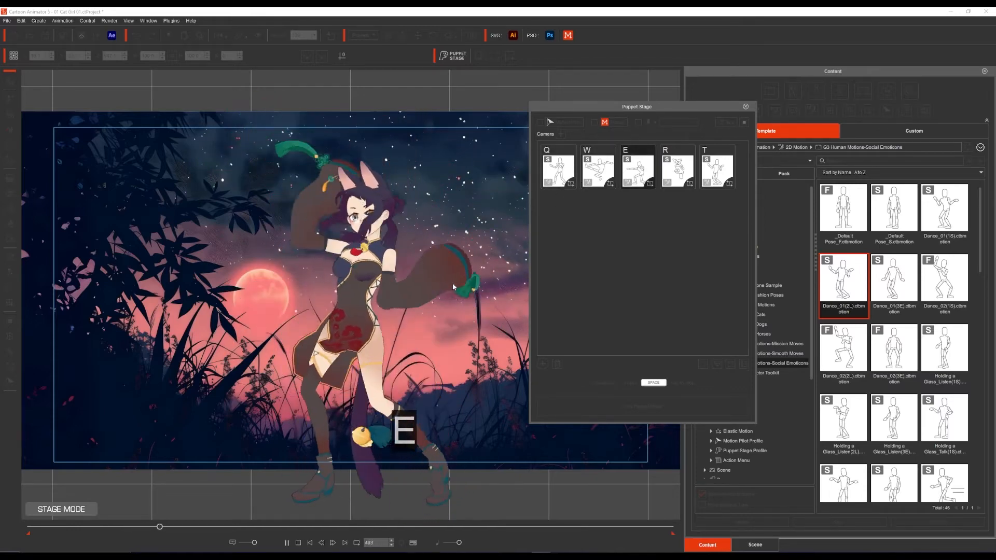
key("r")
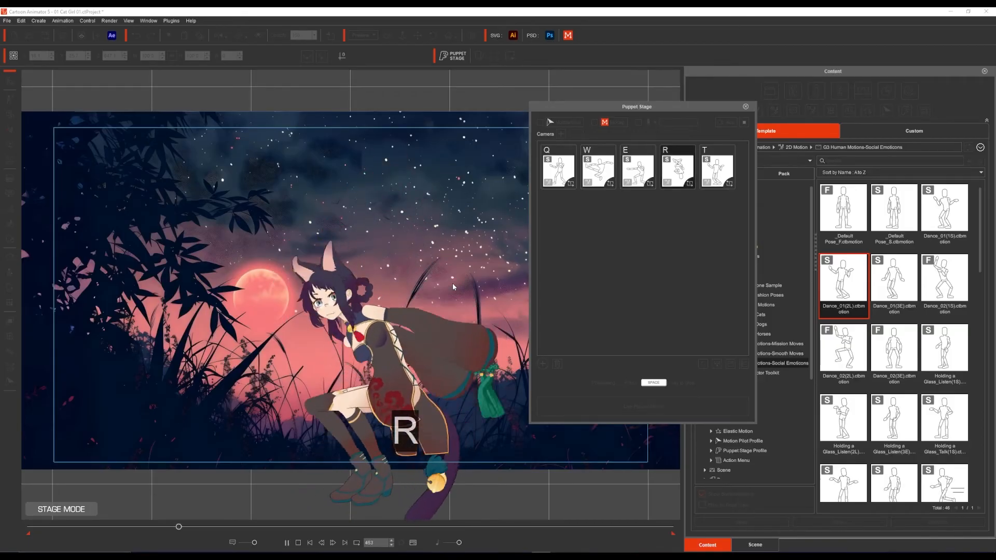
key("t")
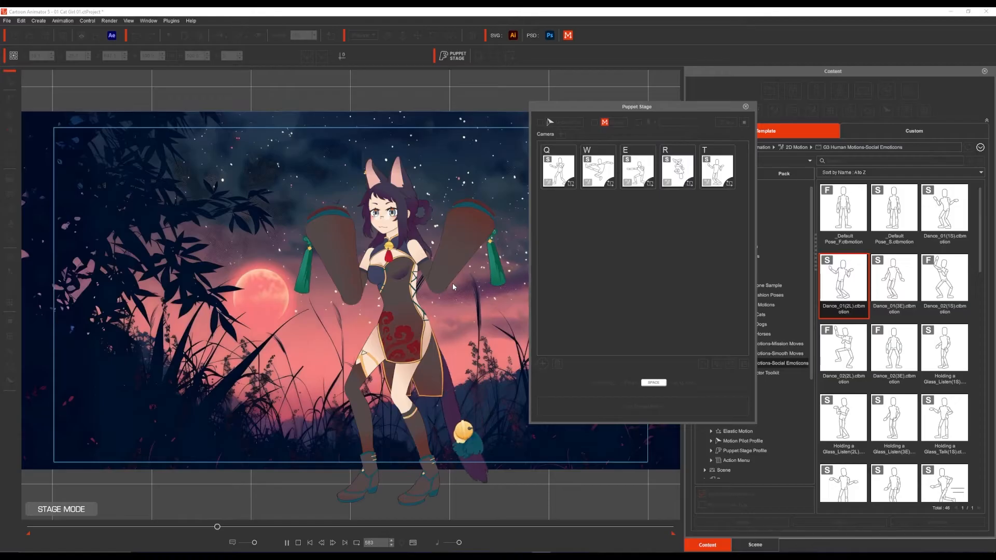
key("space")
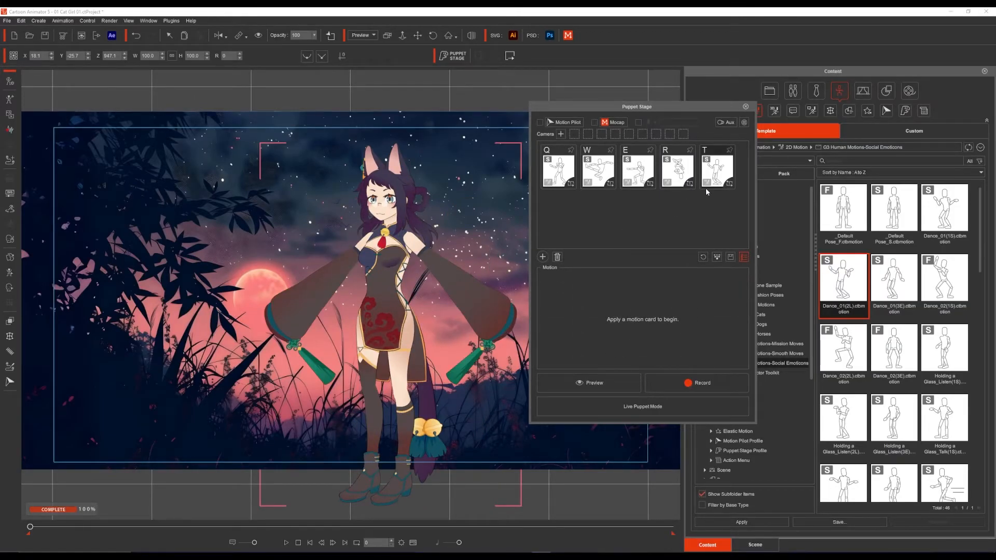
Step: Examine the motion settings of the Fight(2L) and Dance_01(2L) cards, including the Mouse Driven Speed and Triggerable options
left_click(559, 169)
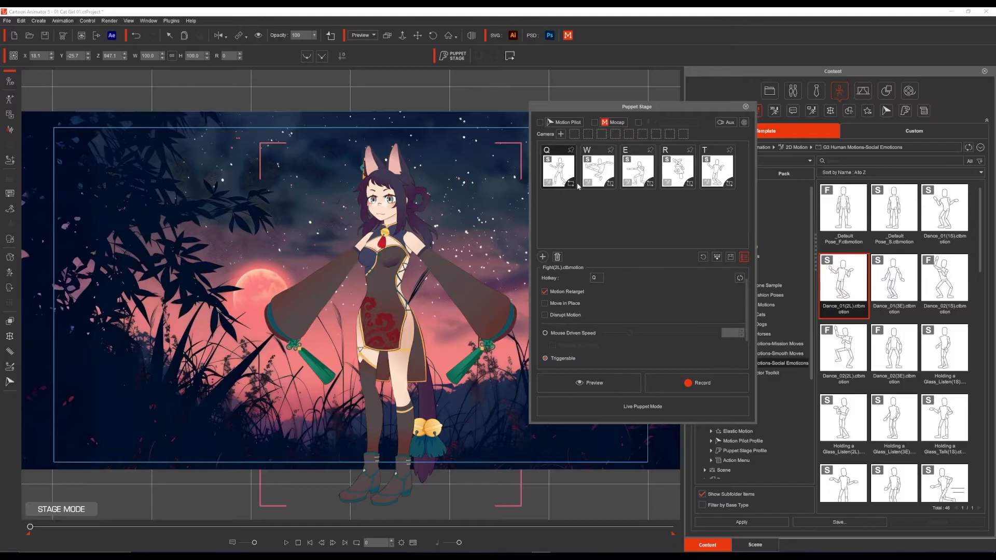
left_click(729, 181)
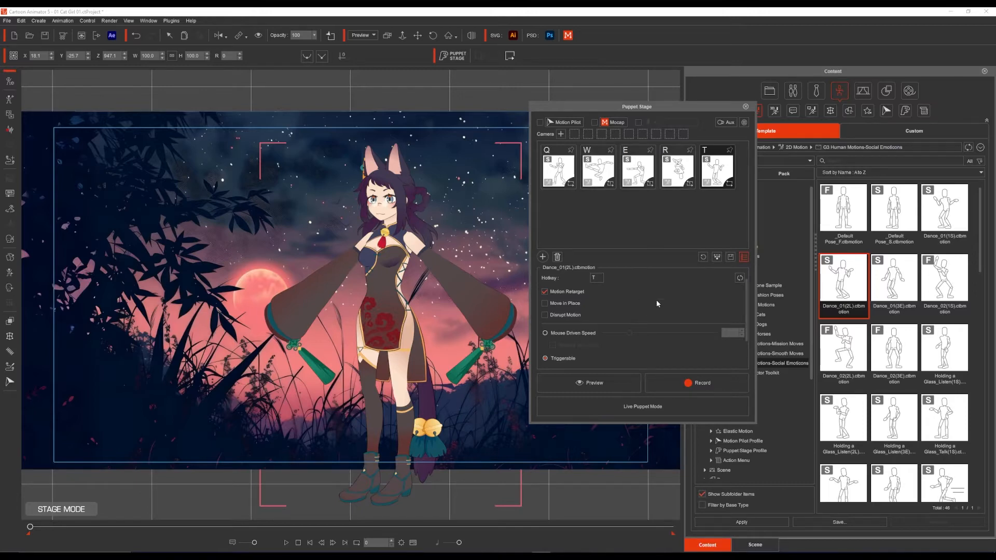
scroll(655, 301, "down", 2)
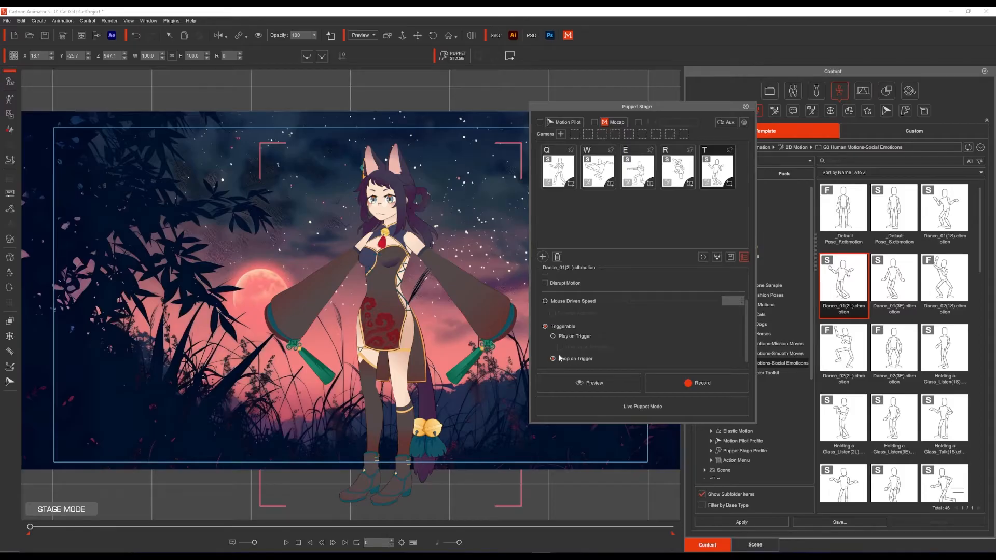
left_click(600, 163)
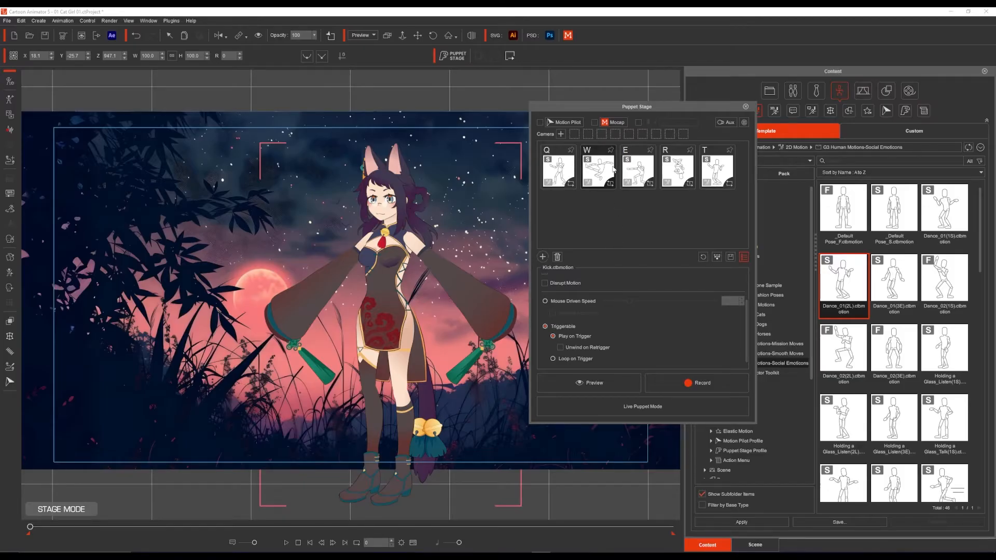
left_click(561, 301)
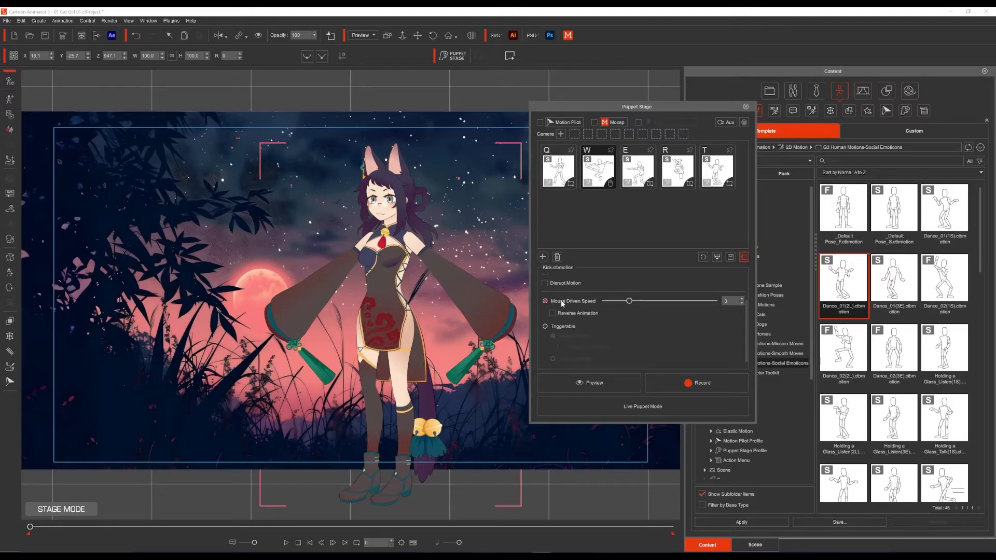
left_click(559, 326)
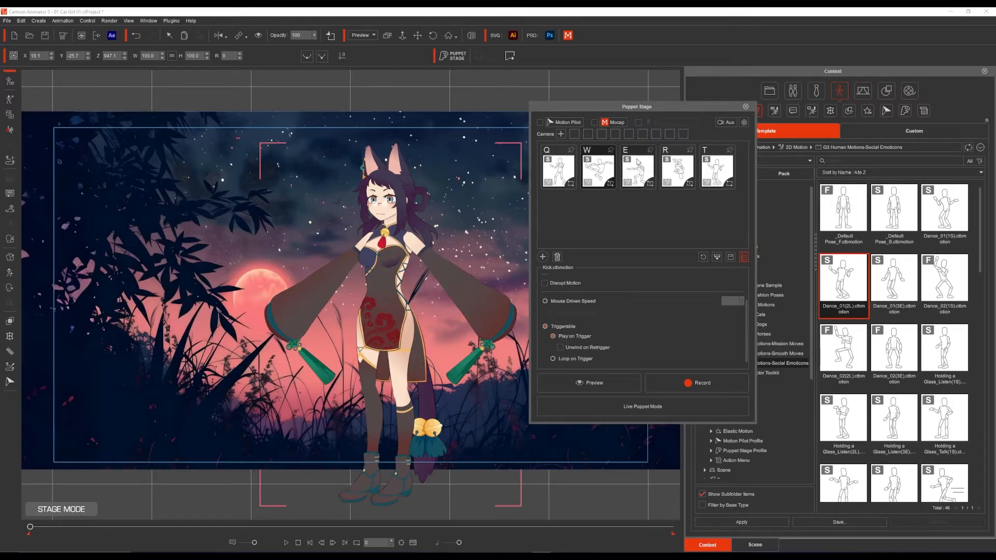
Step: Set the Punch motion card to Mouse Driven Speed and preview that motion driven by pointer movement over the stage
left_click(636, 174)
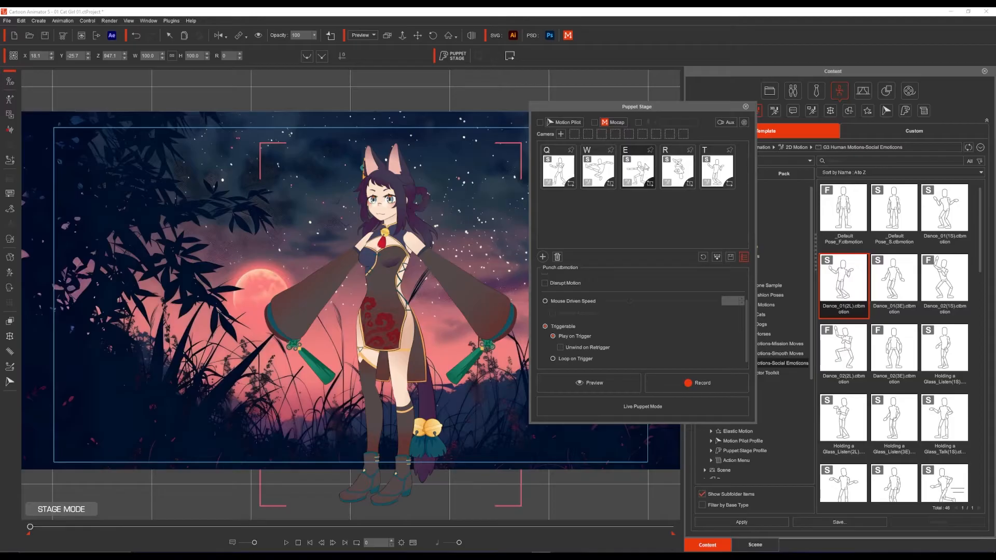
left_click(565, 301)
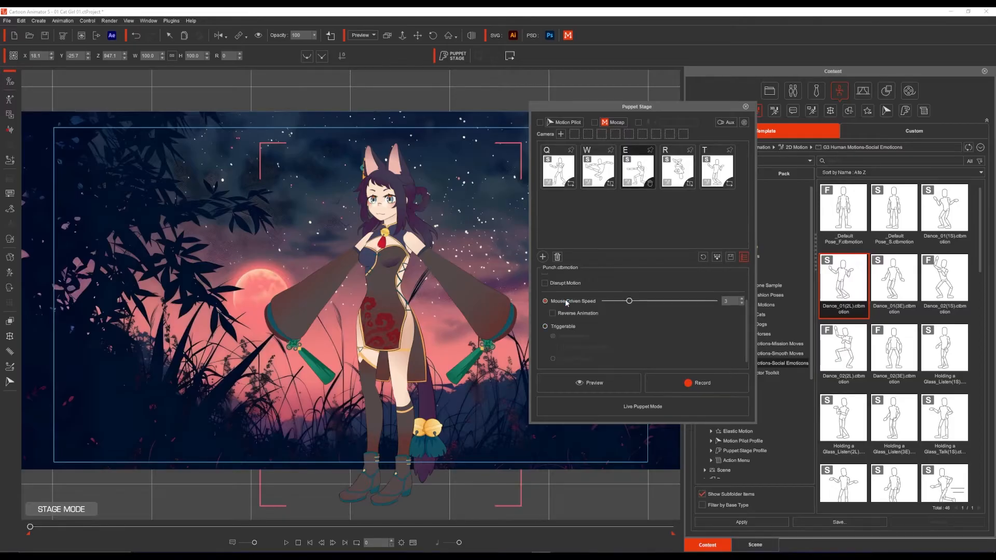
left_click(593, 383)
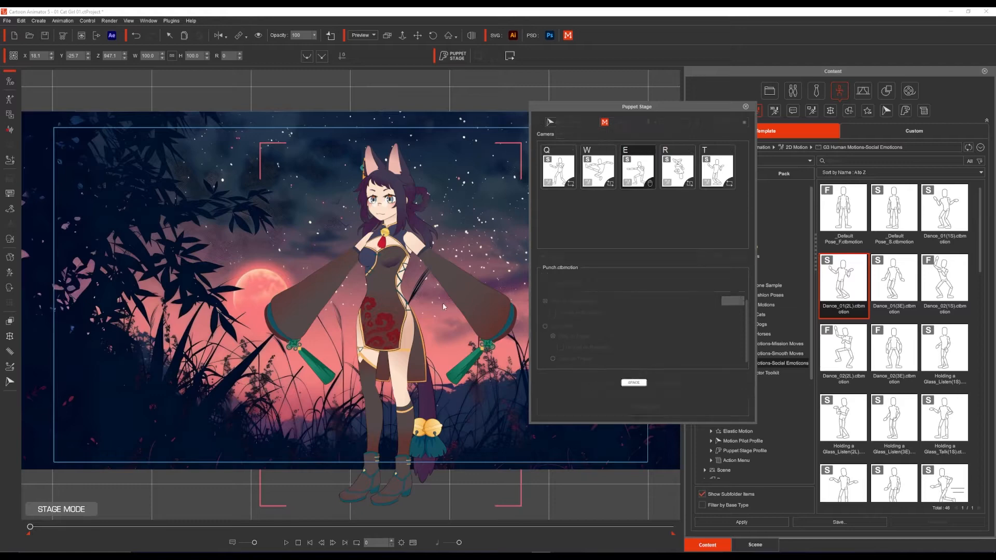
key("space")
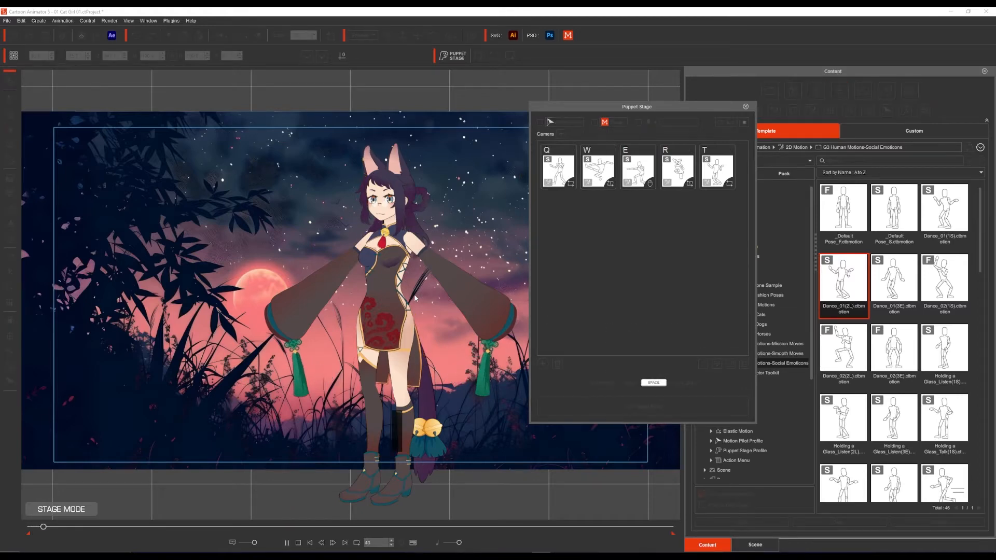
key("e")
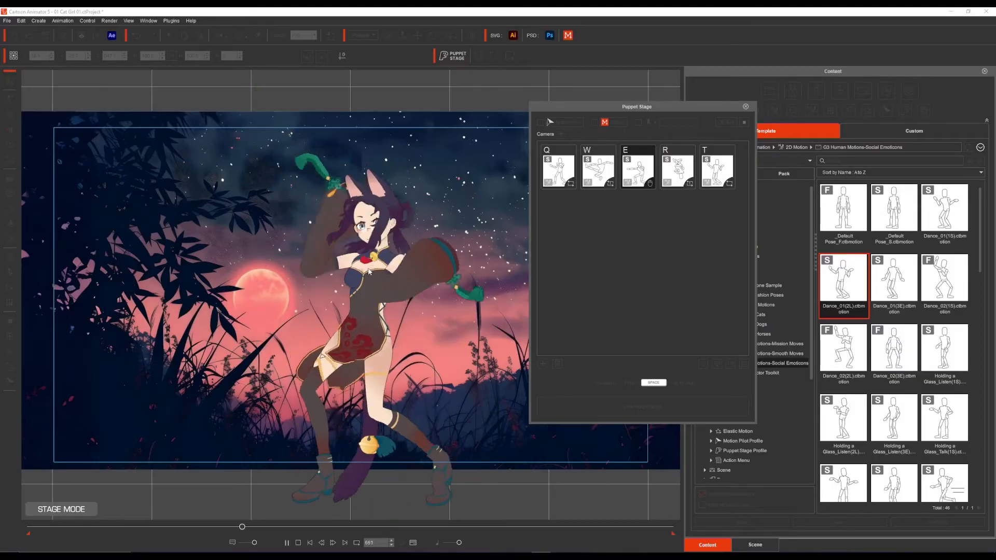
key("space")
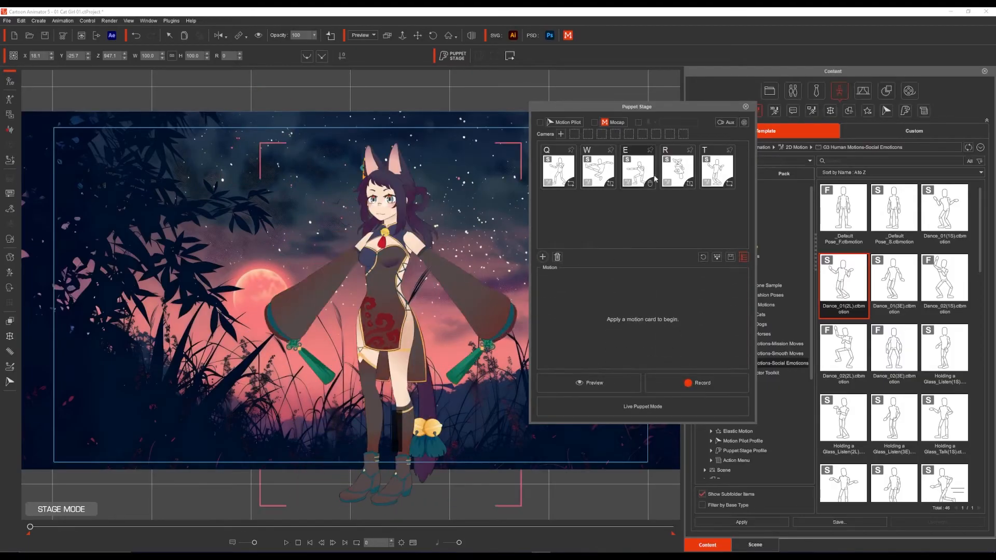
Step: Enable Reverse Animation for the mouse-driven Punch motion card and preview the motion on the character
left_click(646, 174)
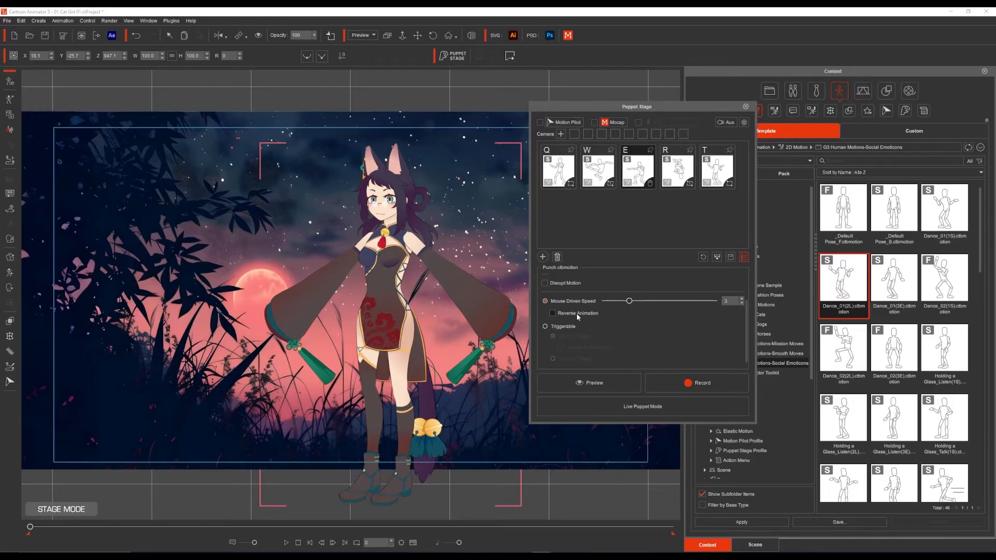
left_click(592, 383)
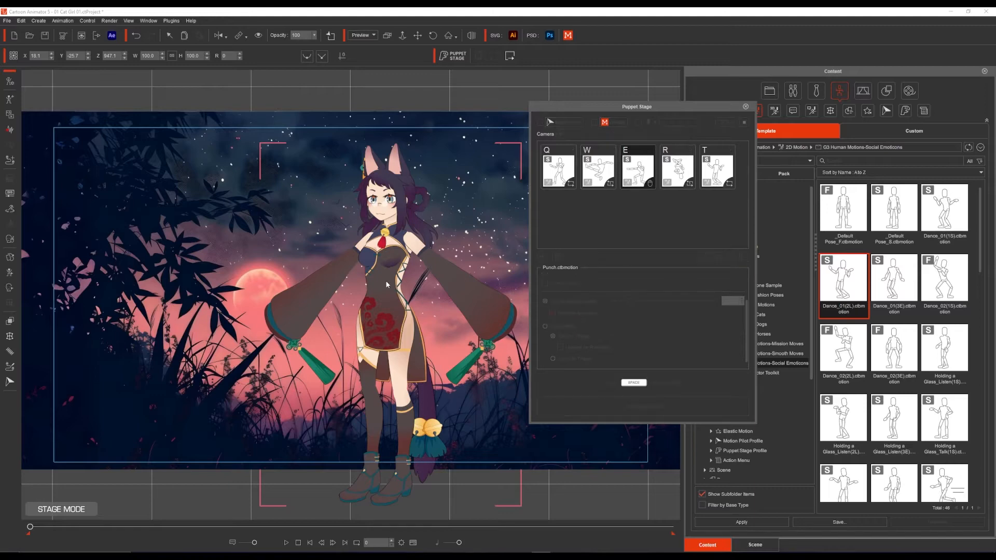
key("space")
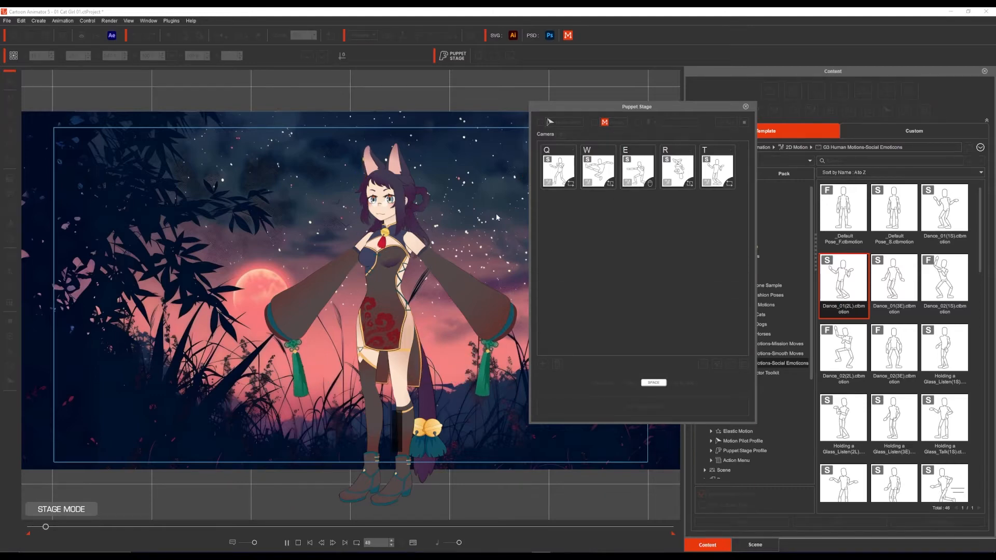
key("e")
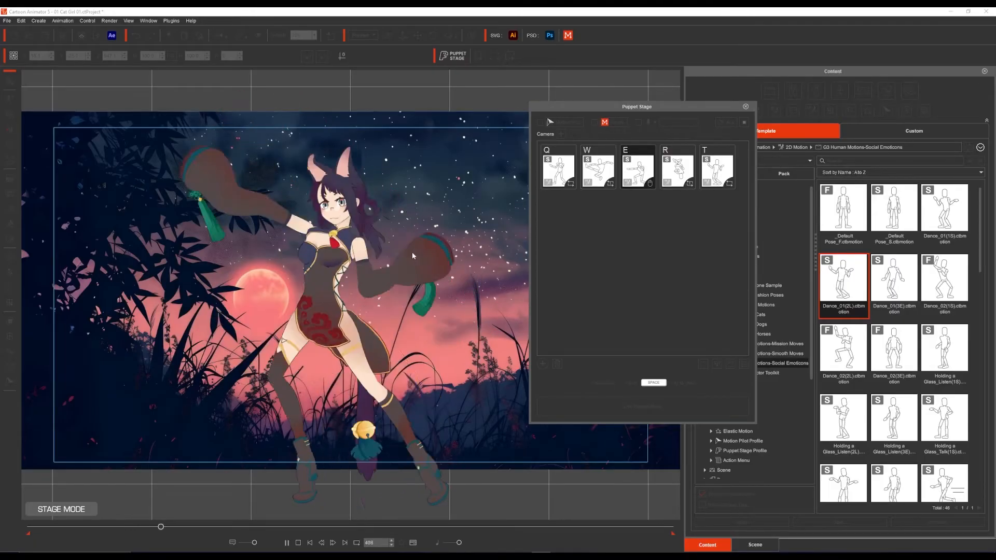
key("space")
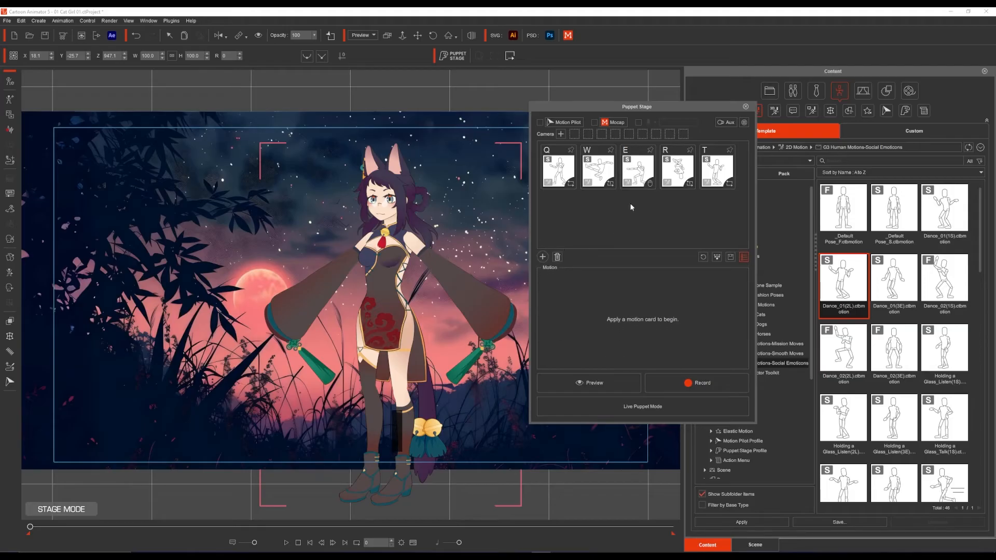
Step: Return the Punch motion card to Triggerable and deselect it
left_click(644, 184)
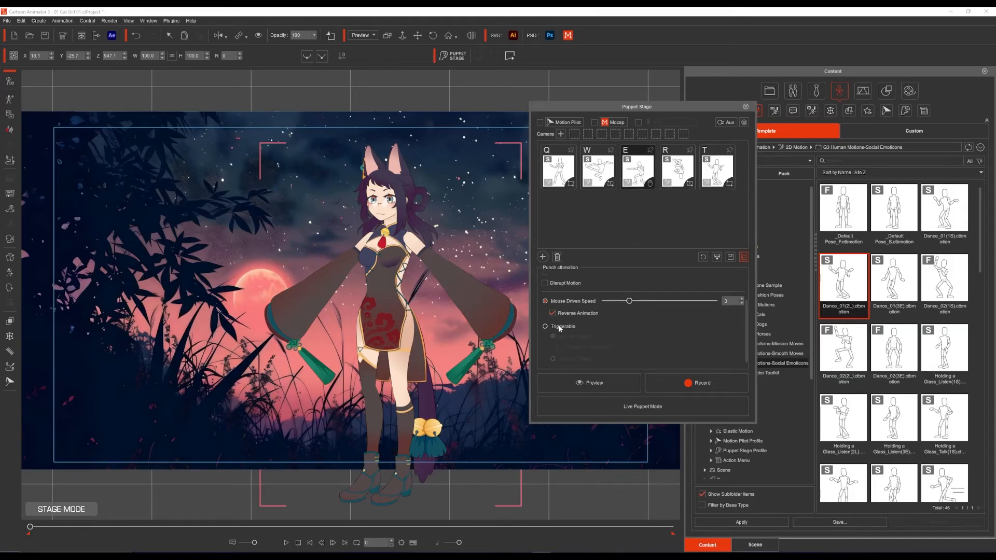
left_click(643, 226)
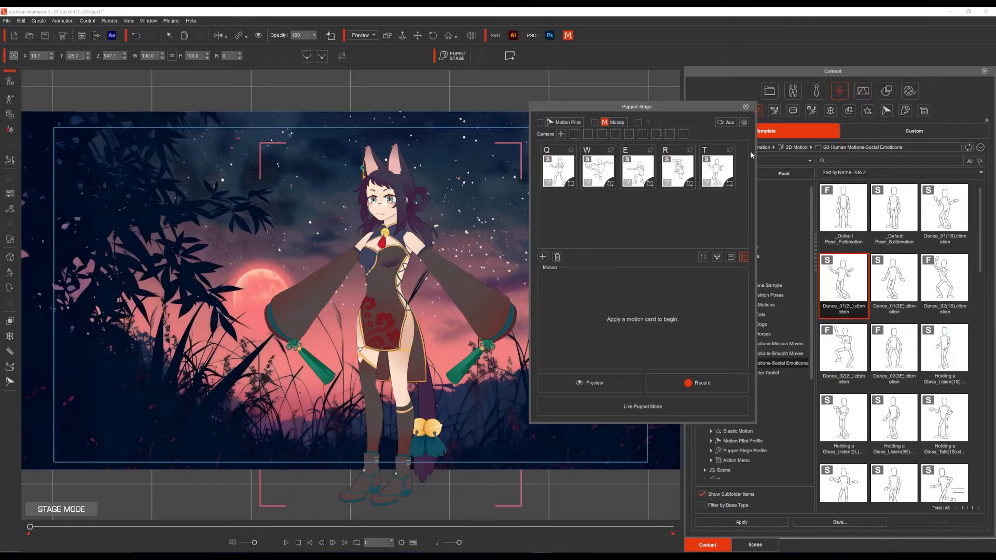
Step: Show the Active Portion display and preview switching between the Q, W, E and R motions, stopping at the end
left_click(746, 123)
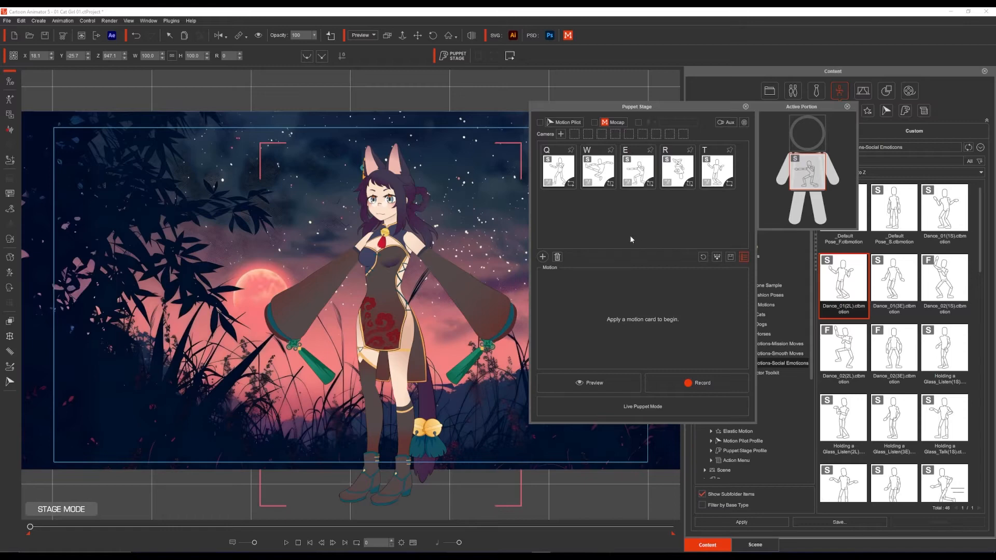
left_click(596, 385)
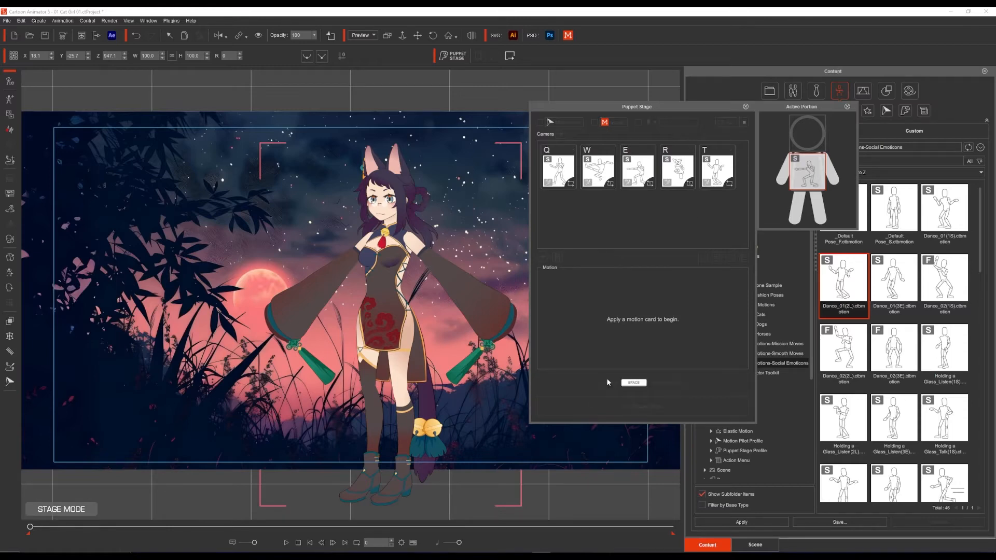
key("space")
left_click(572, 171)
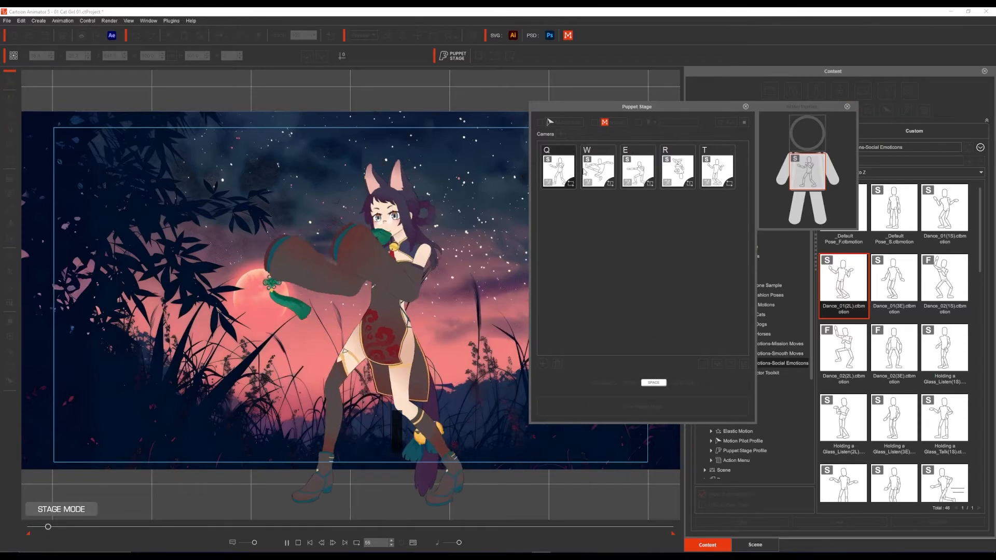
left_click(599, 170)
left_click(639, 170)
key("e")
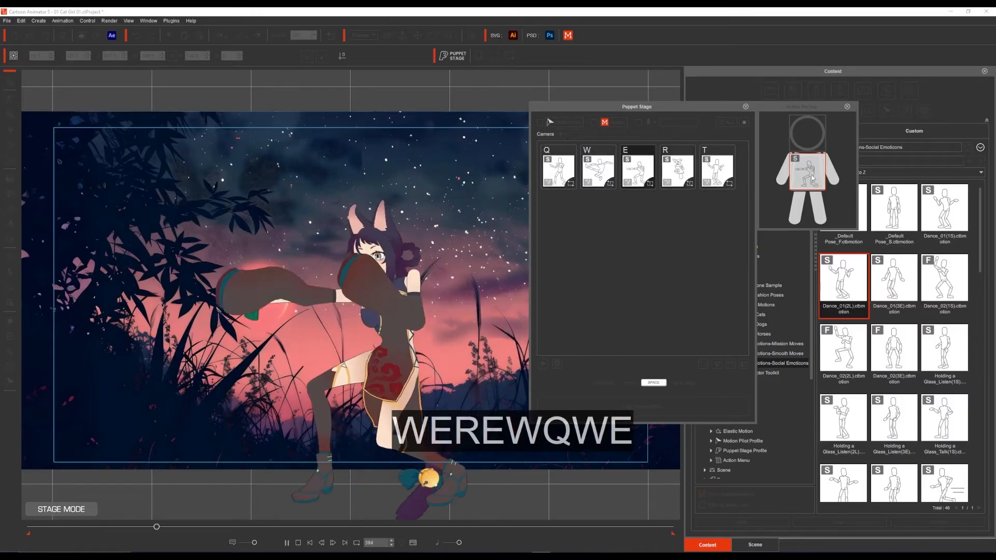
key("r")
key("e")
key("w")
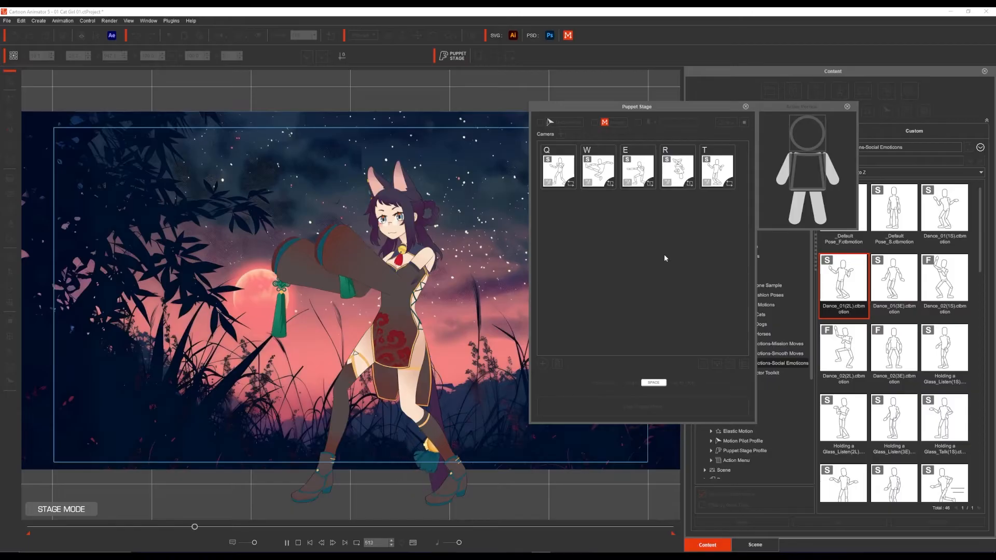
key("space")
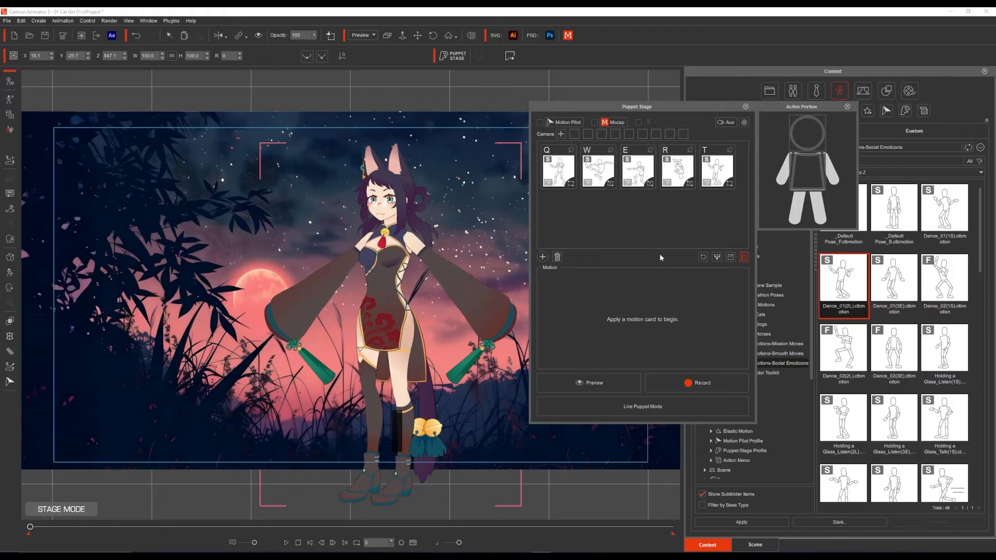
Step: Move the Puppet Stage and Active Portion windows off the content folder tree and open the 1_G3 360 face animation folder
left_click_drag(708, 107, 622, 104)
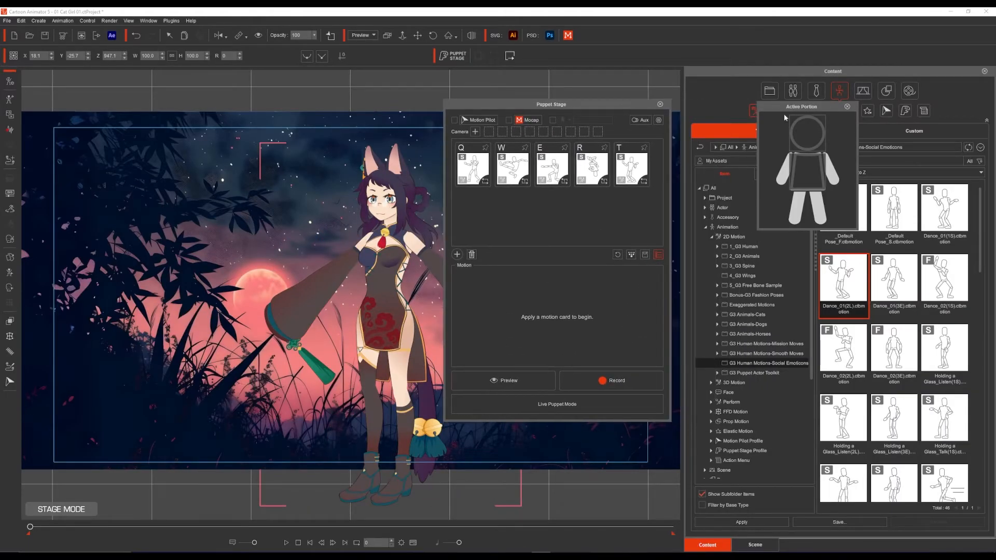
left_click_drag(803, 109, 735, 42)
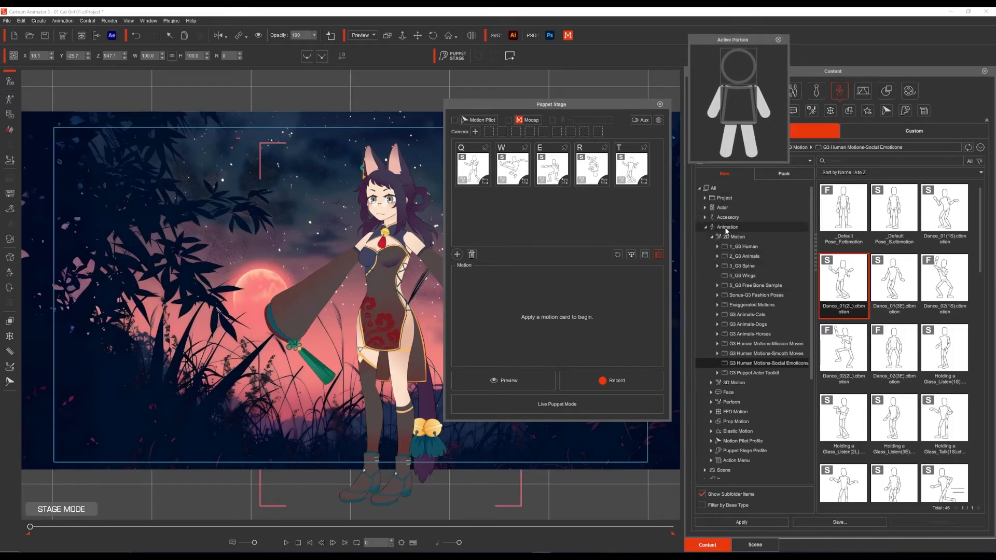
left_click(712, 237)
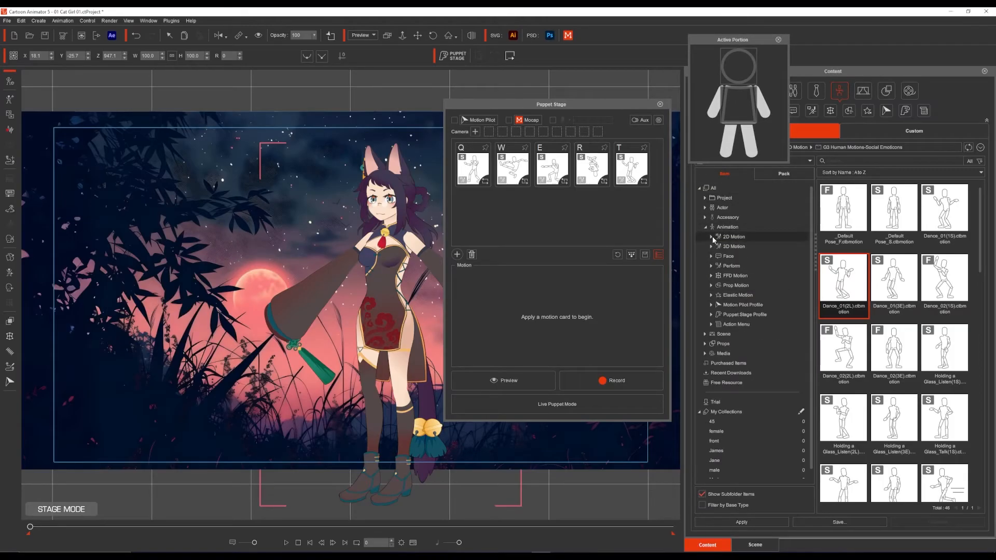
left_click(724, 257)
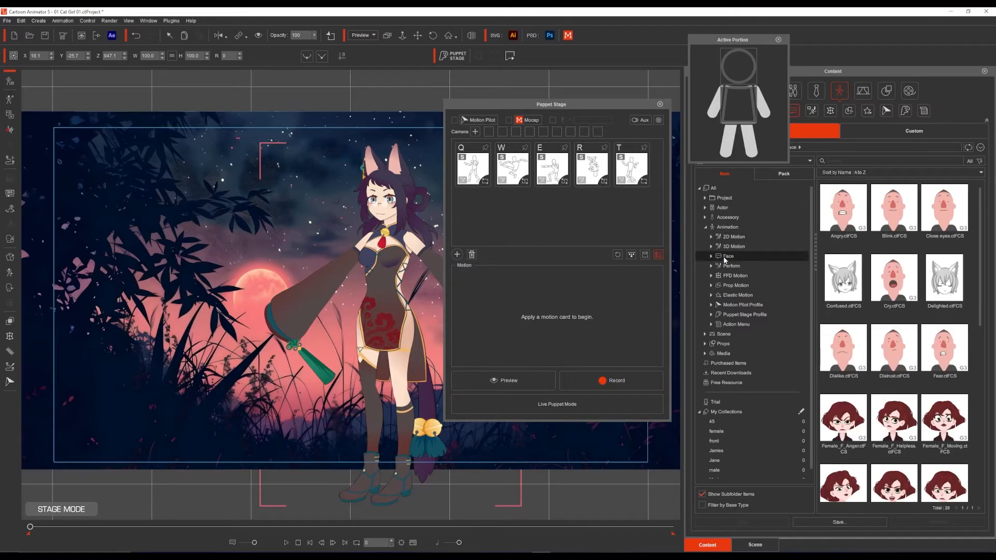
left_click(712, 256)
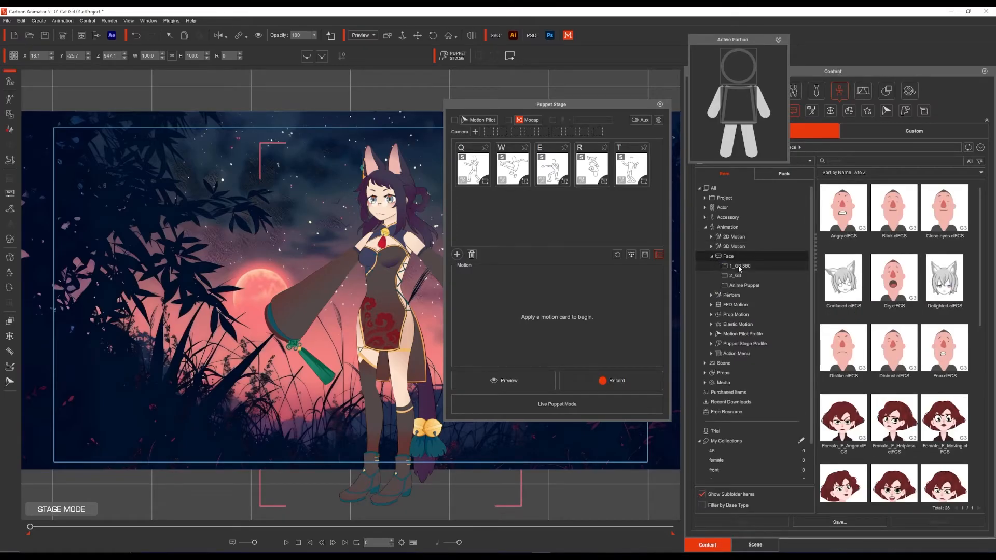
left_click(738, 266)
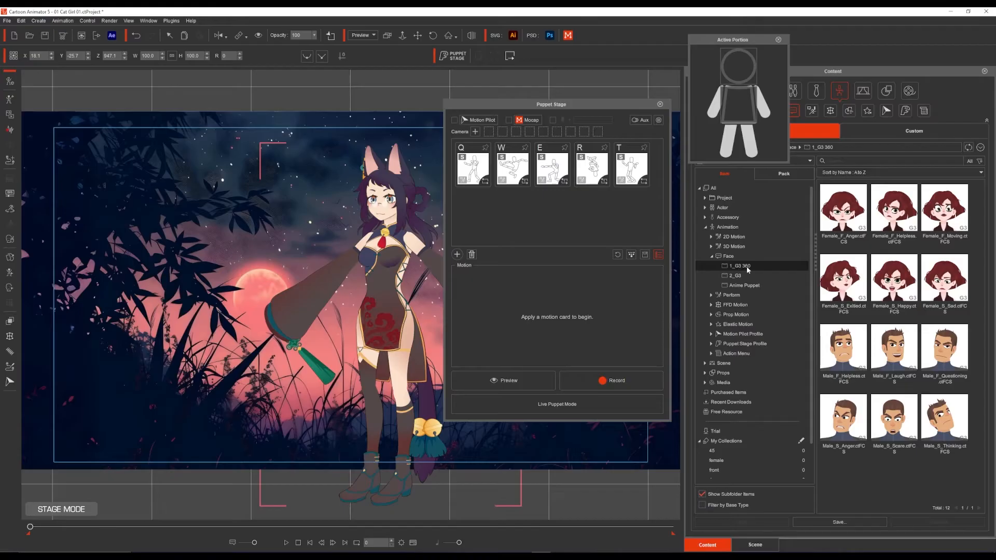
Step: Add the six female face expressions from Female_F_Anger through Female_S_Sad to Puppet Stage as cards and check them
left_click(843, 233)
left_click(947, 289, "shift")
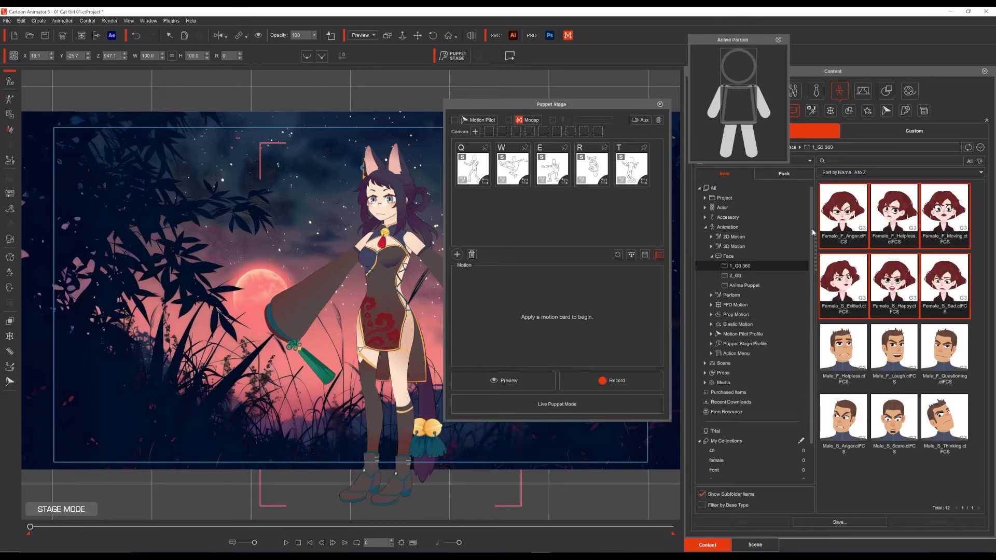
left_click_drag(860, 218, 546, 214)
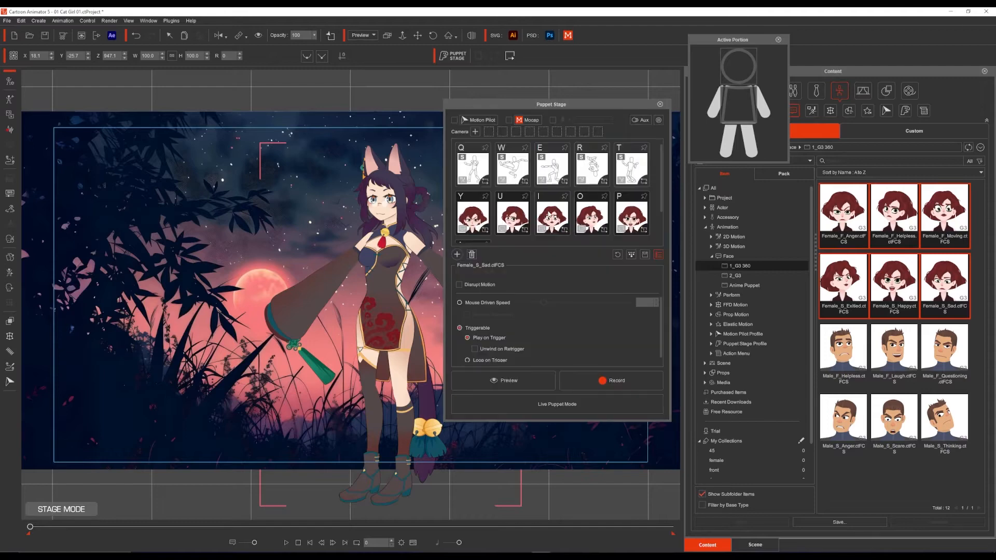
scroll(551, 216, "down", 3)
scroll(602, 204, "up", 3)
scroll(566, 191, "down", 2)
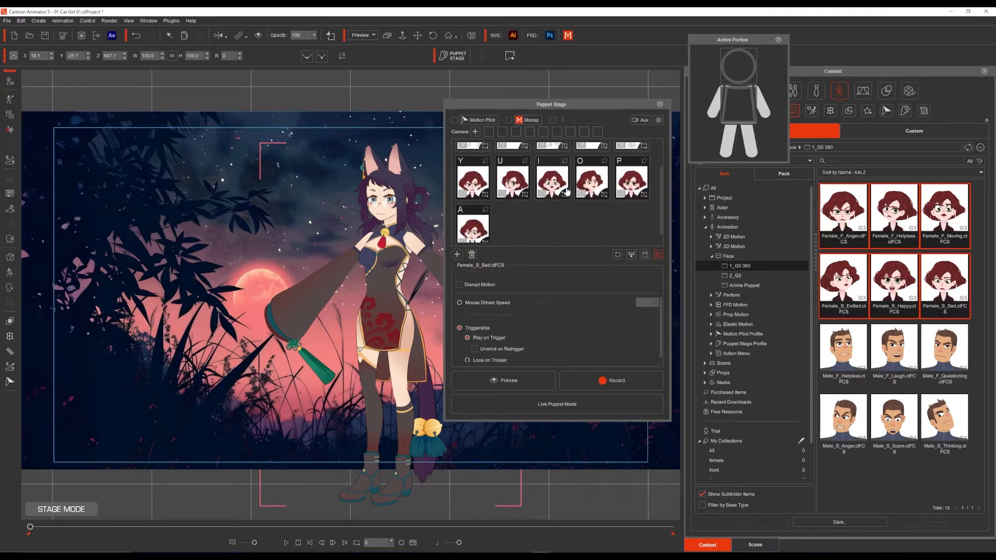
scroll(566, 192, "up", 2)
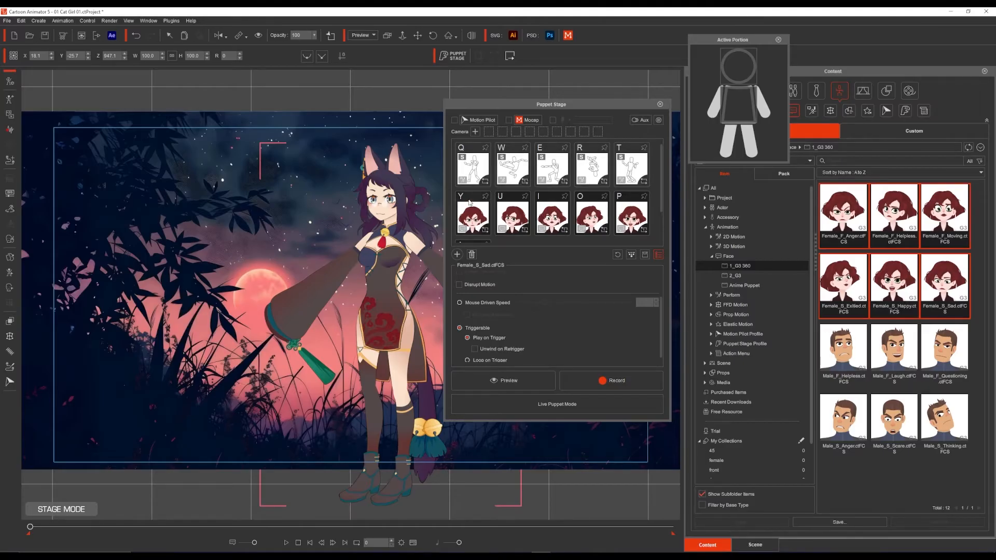
Step: Reassign the hotkeys of the six face expression cards to A, S, D, F, G and H and check them
scroll(468, 198, "down", 3)
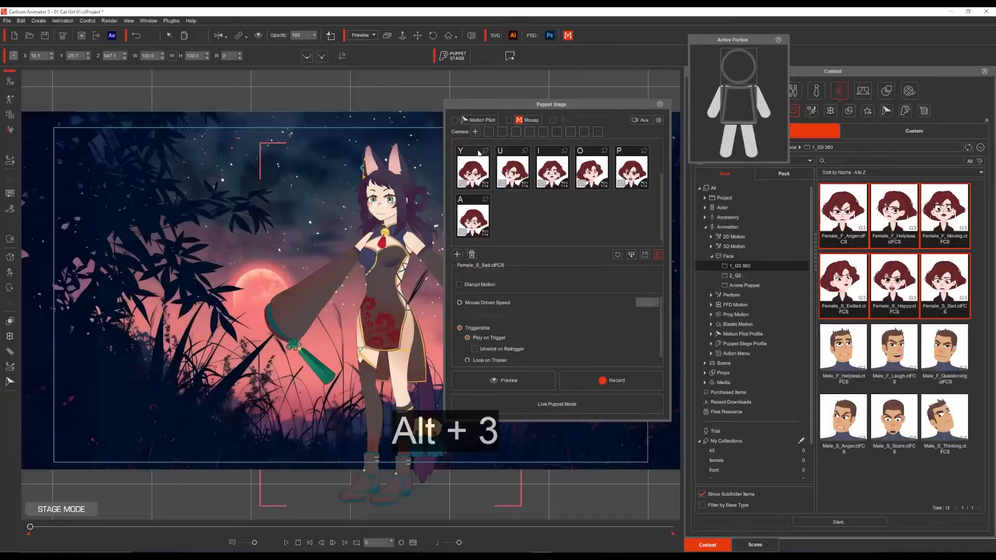
type("asD")
key("Return")
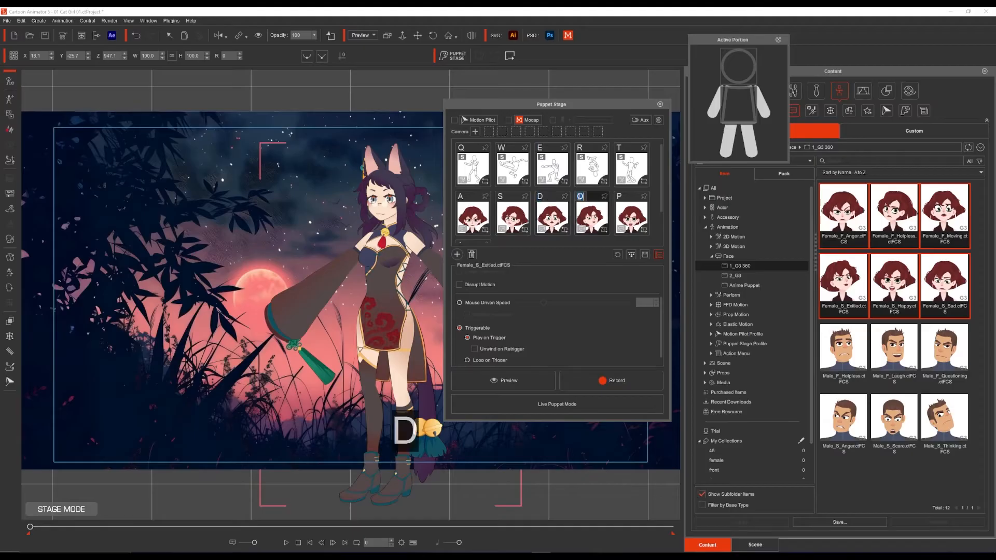
type("F")
key("Return")
type("G")
key("Return")
type("H")
left_click(544, 213)
scroll(544, 213, "up", 2)
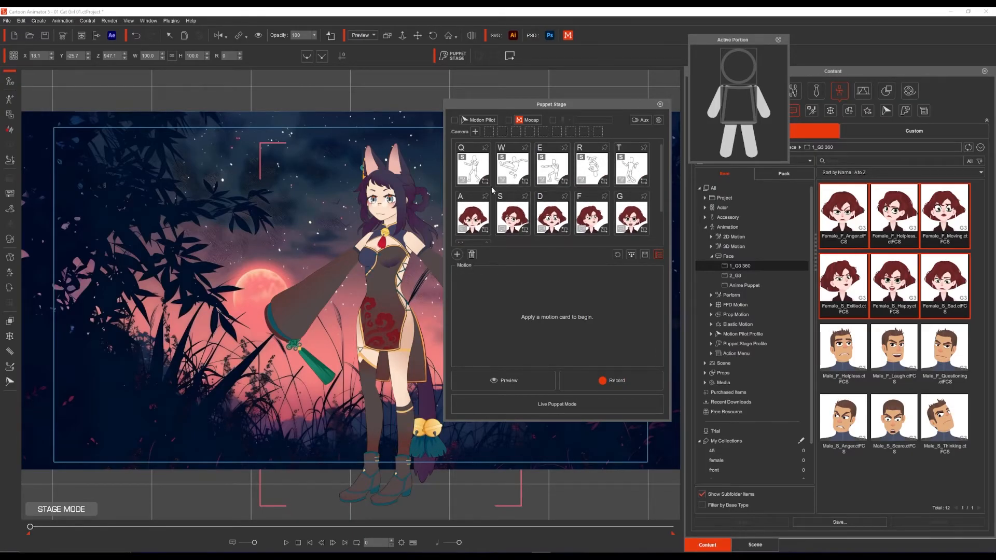
scroll(491, 190, "down", 2)
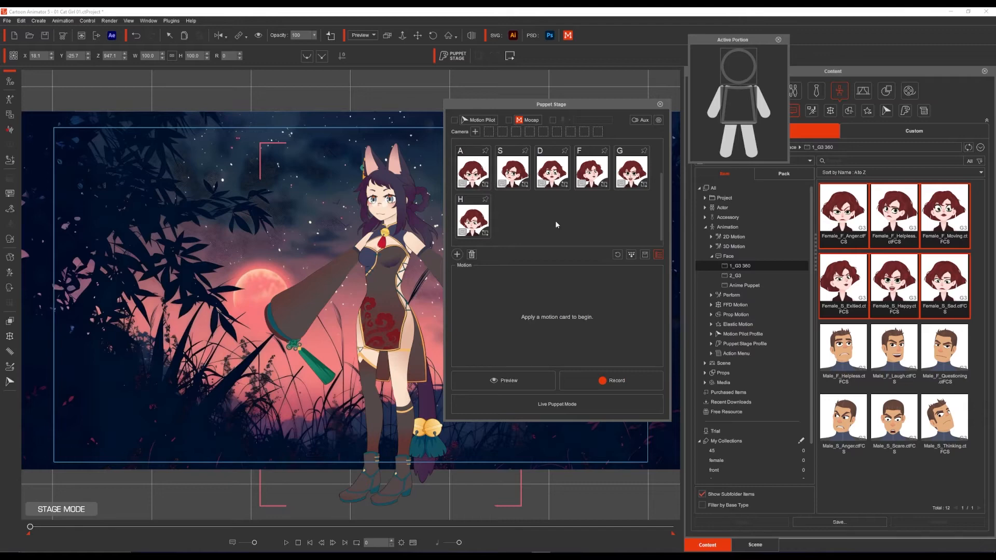
Step: Preview the actor live, trigger the anger expression assigned to hotkey A, and stop the preview
left_click(518, 380)
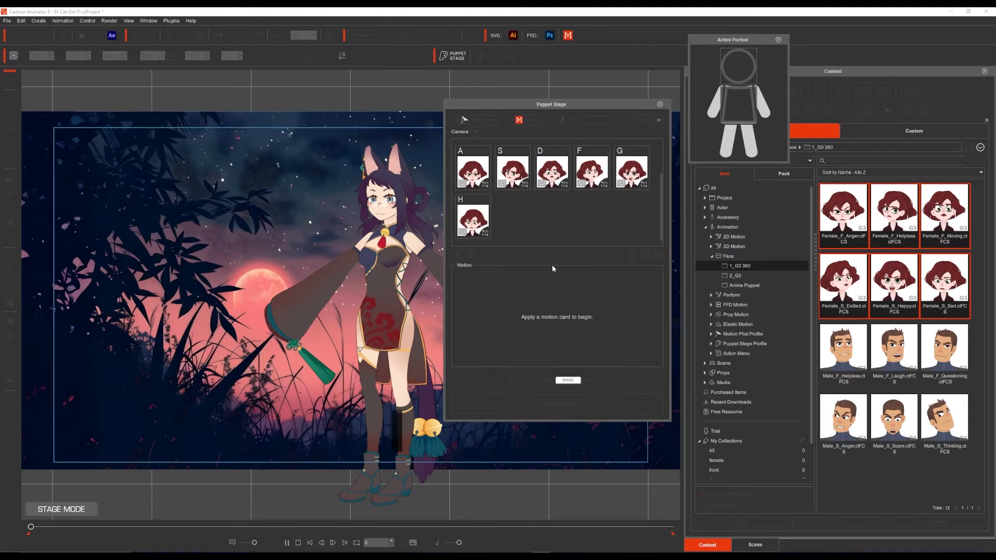
key("a")
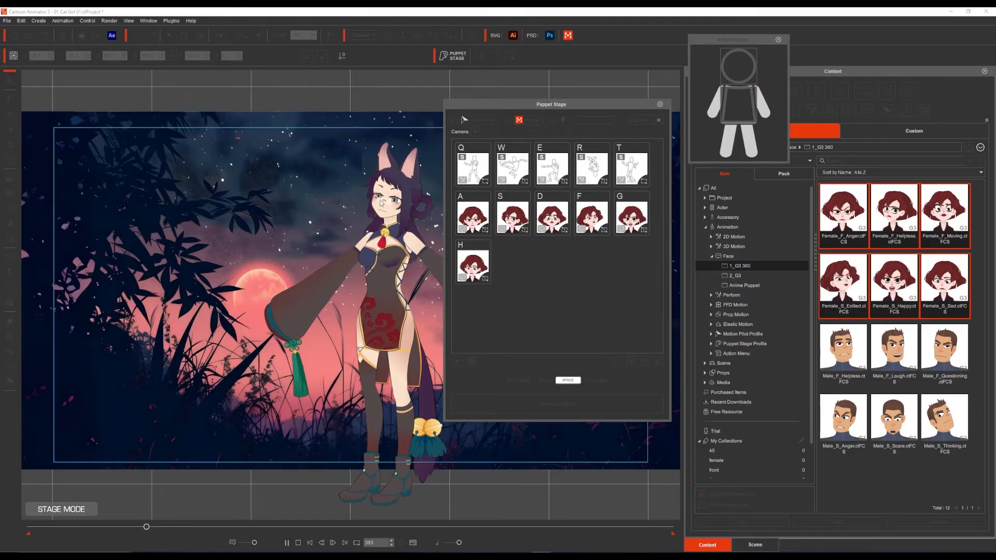
key("space")
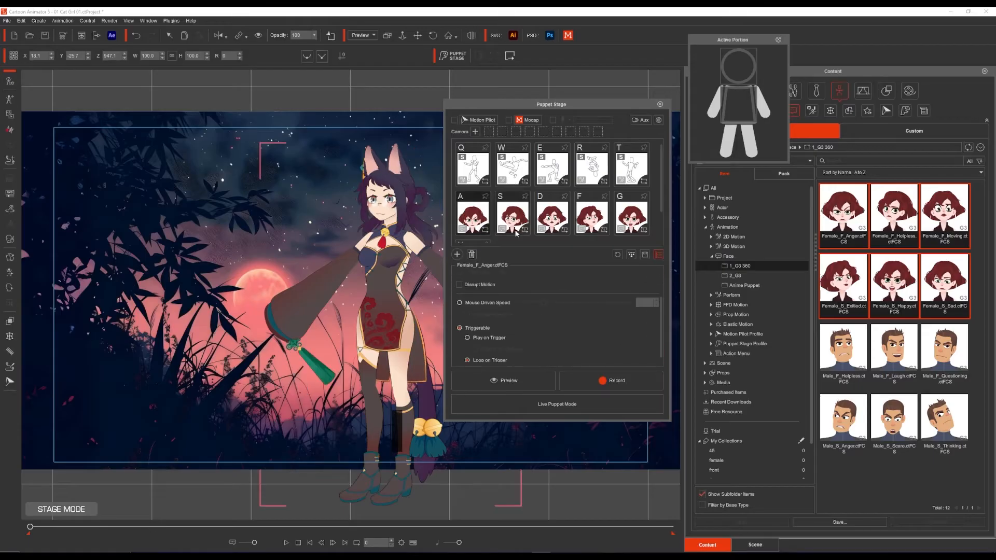
Step: Set the face expression cards from A through H to Loop on Trigger
left_click(526, 233)
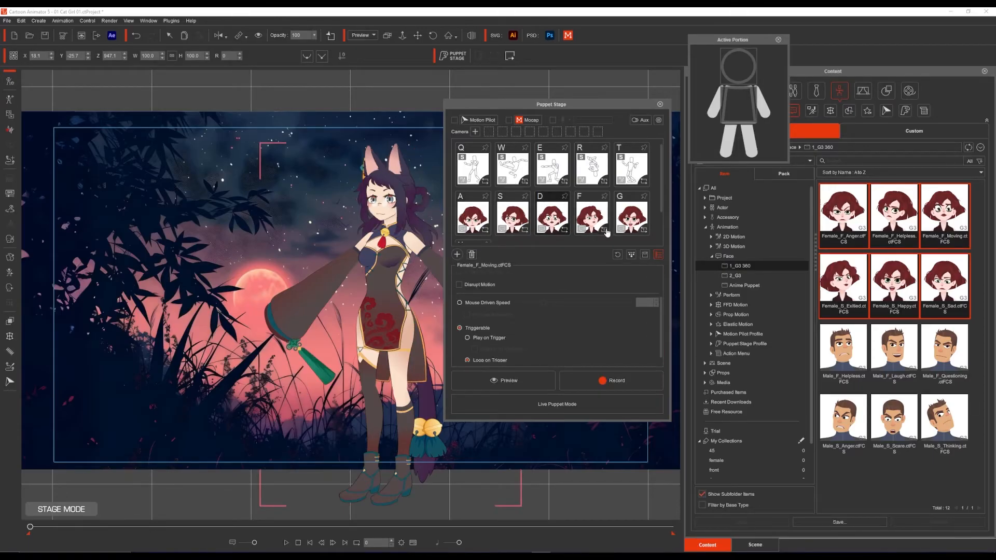
left_click(604, 232)
left_click(644, 233)
scroll(544, 216, "down", 2)
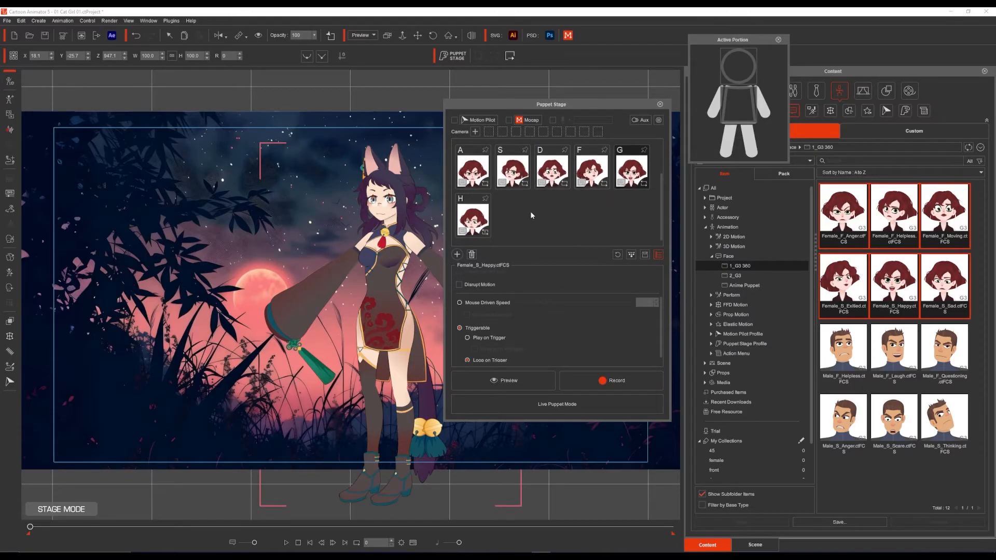
left_click(485, 234)
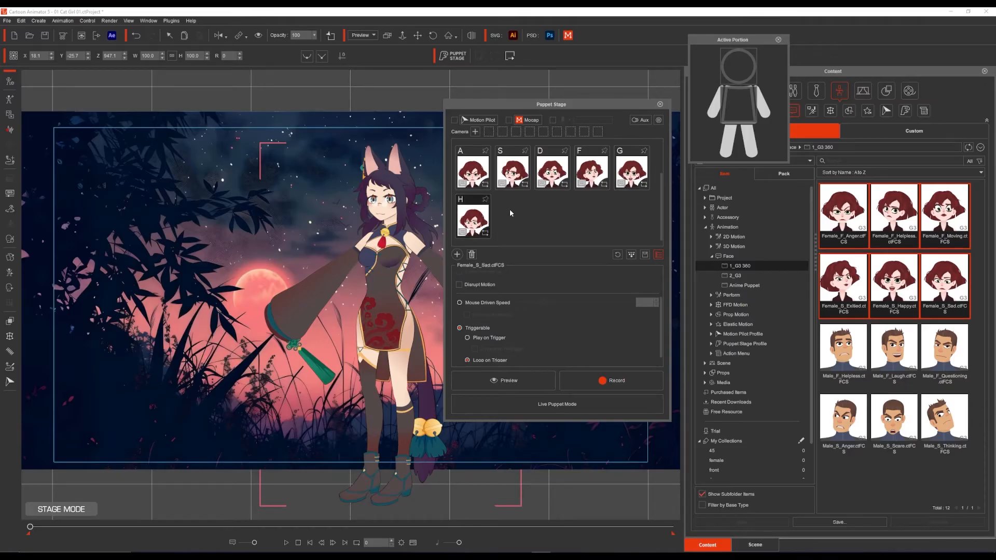
scroll(516, 202, "up", 2)
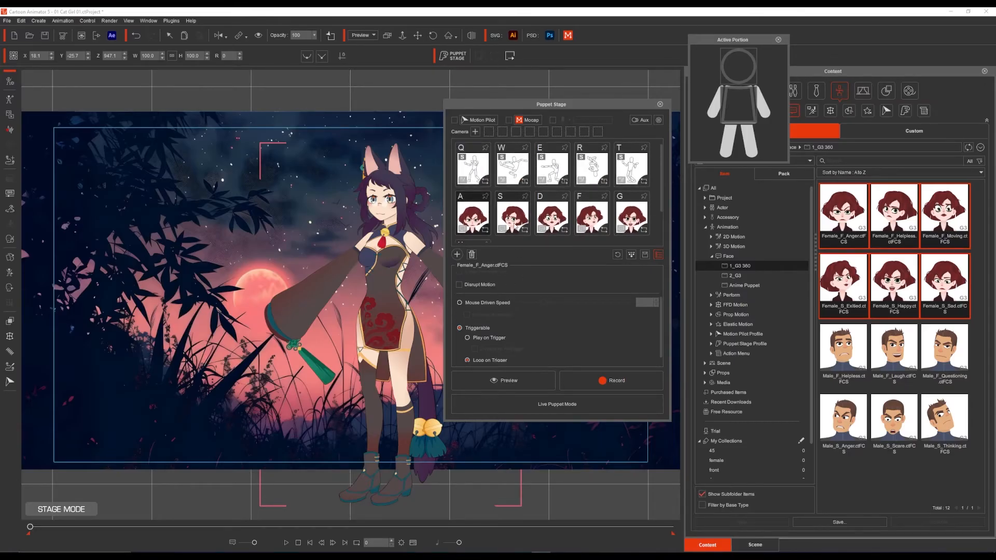
scroll(508, 216, "down", 2)
scroll(508, 217, "up", 2)
Step: Compare the trigger settings of the W Kick motion card and the F excited face card
left_click(516, 173)
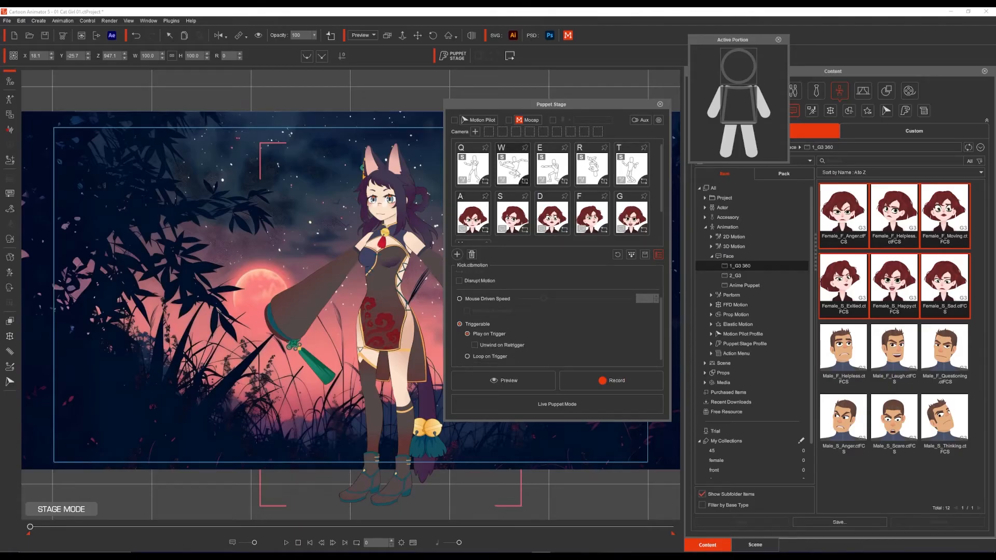
left_click(595, 221)
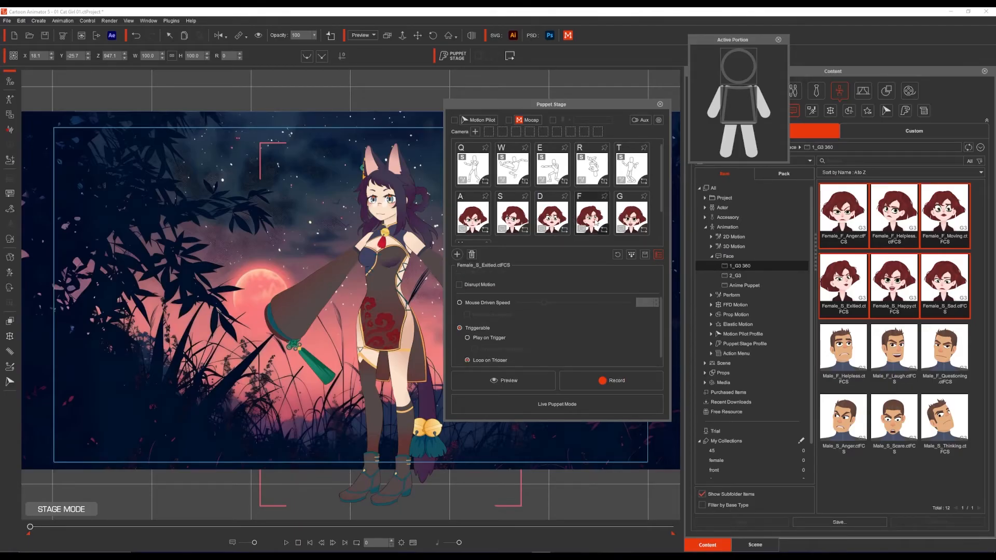
left_click(517, 164)
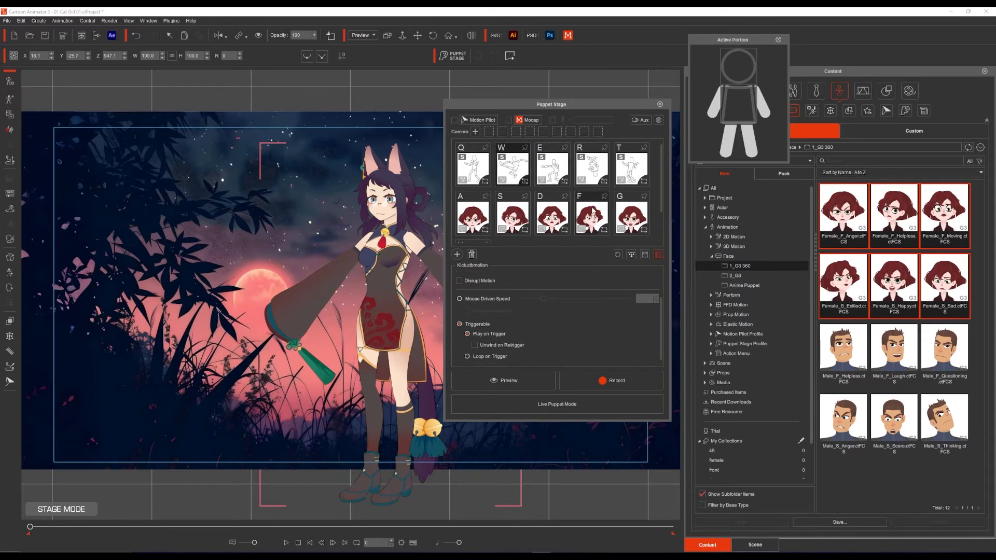
left_click(592, 213)
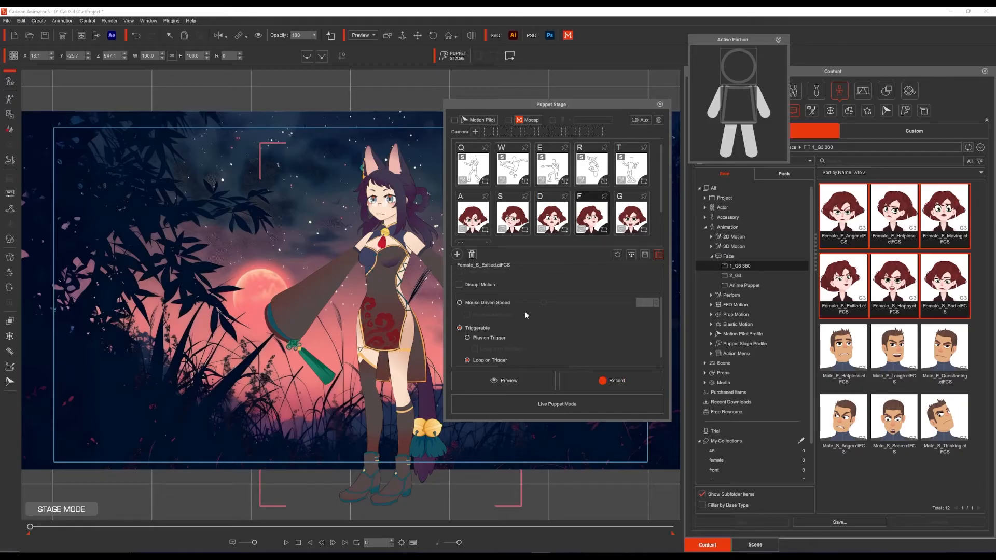
Step: Preview the W Kick motion and the F excited expression separately and in combination, stopping at the end
left_click(507, 380)
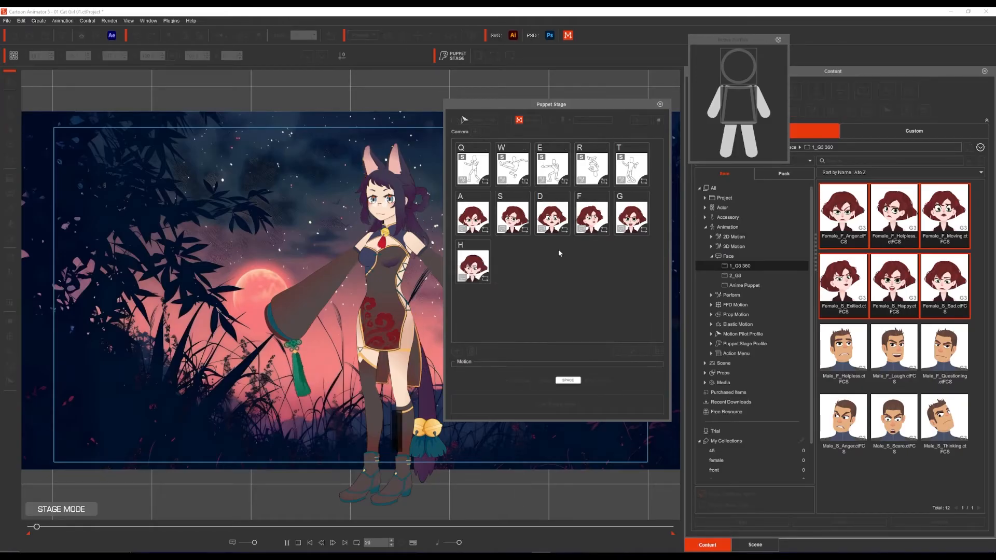
key("w")
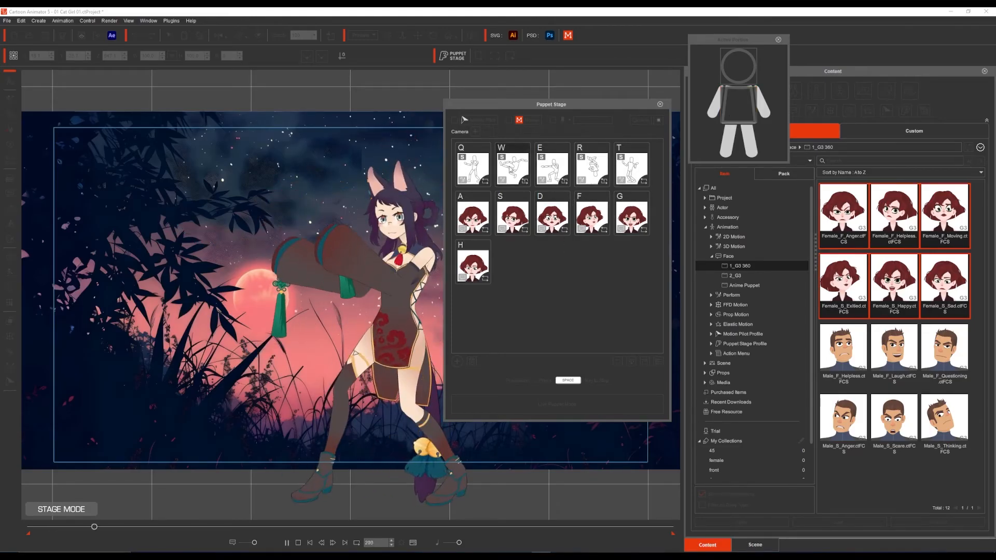
key("w")
key("f")
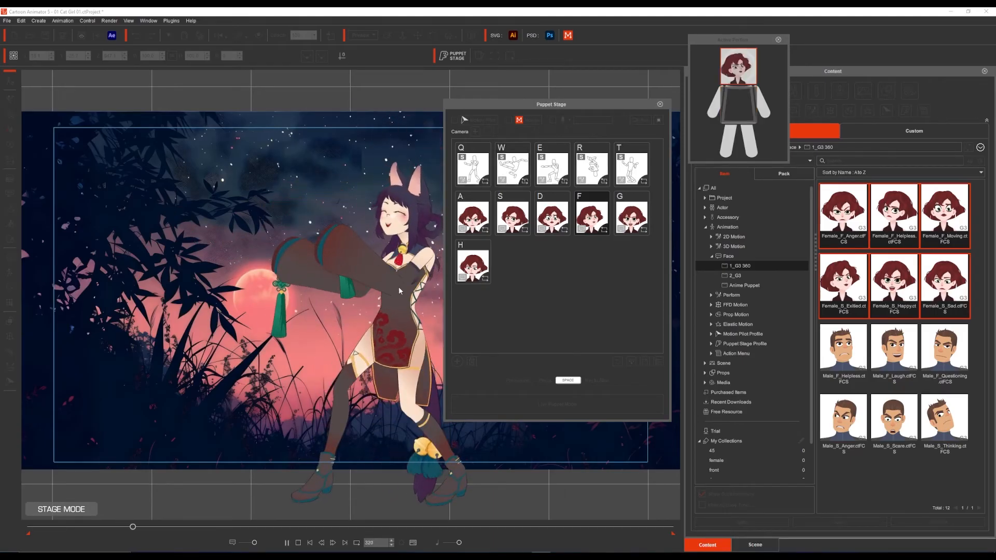
key("w")
key("f")
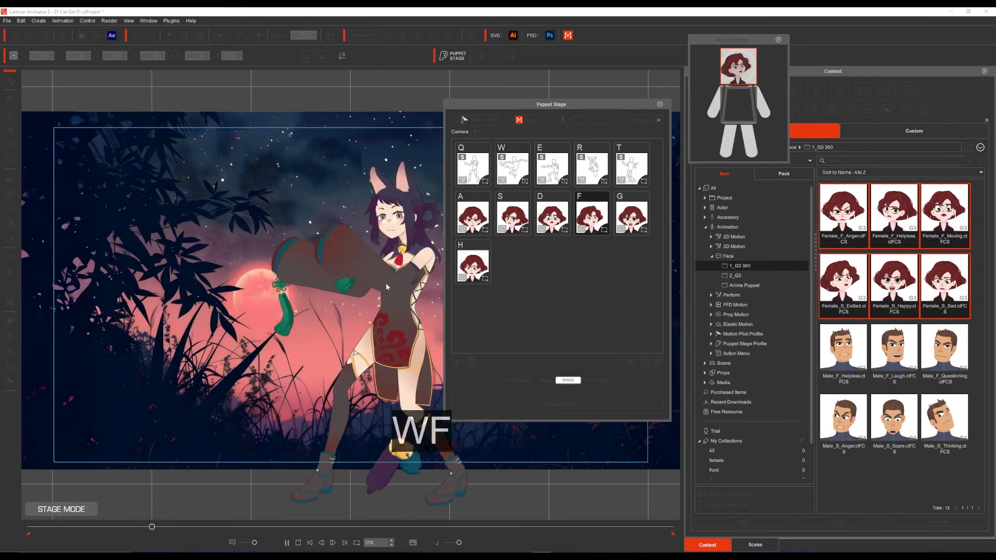
key("f")
key("w")
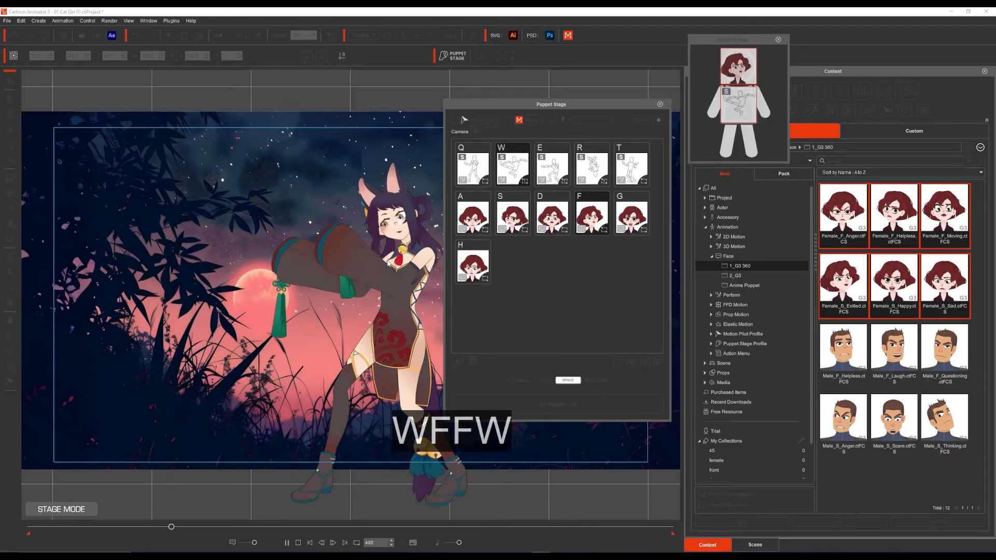
key("w")
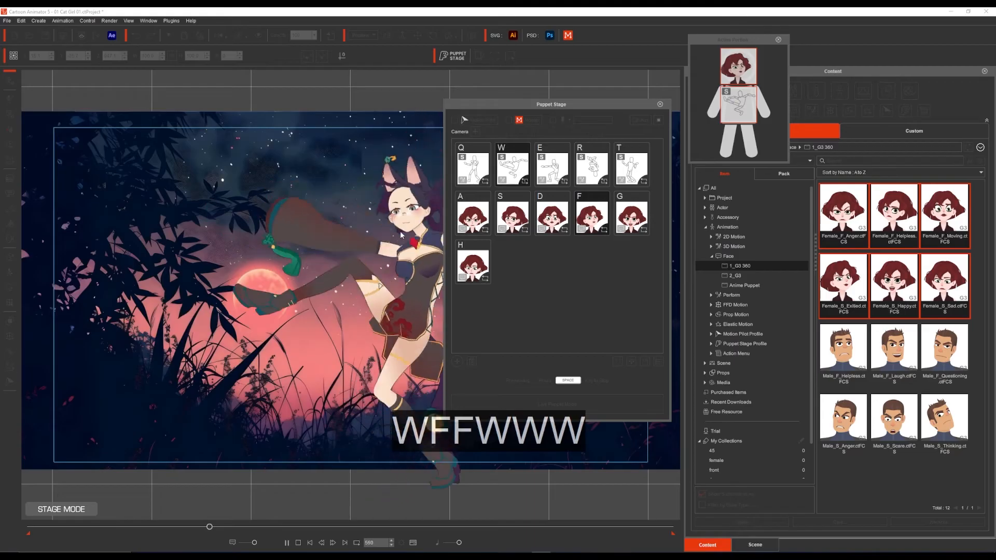
key("space")
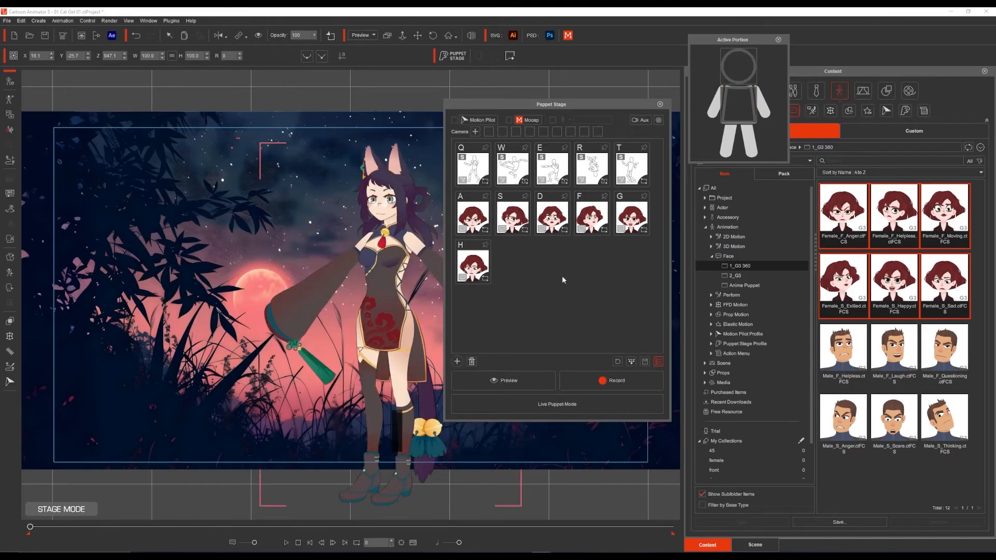
Step: Assign hotkey W to the excited face card and preview it sharing the trigger with the Kick motion
left_click(579, 199)
key("Return")
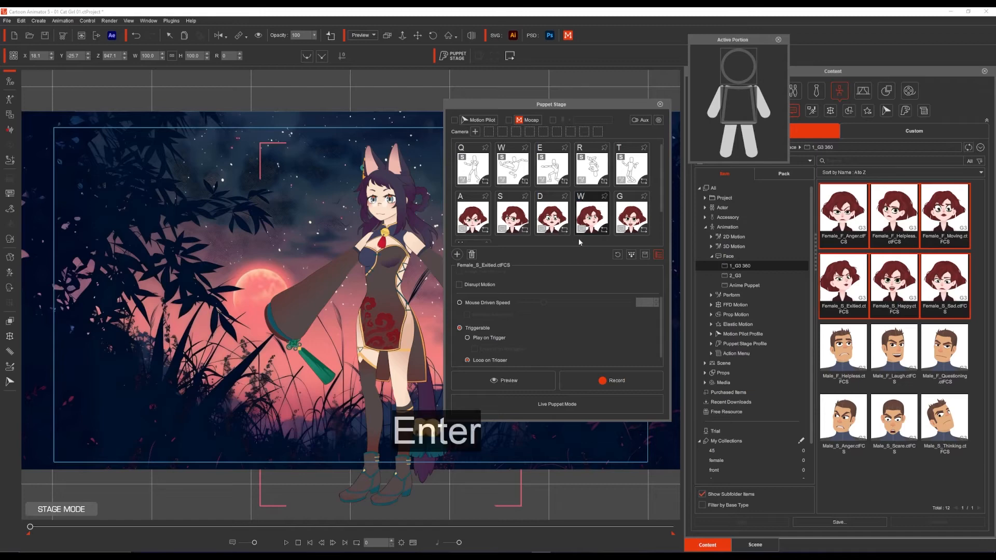
left_click(508, 380)
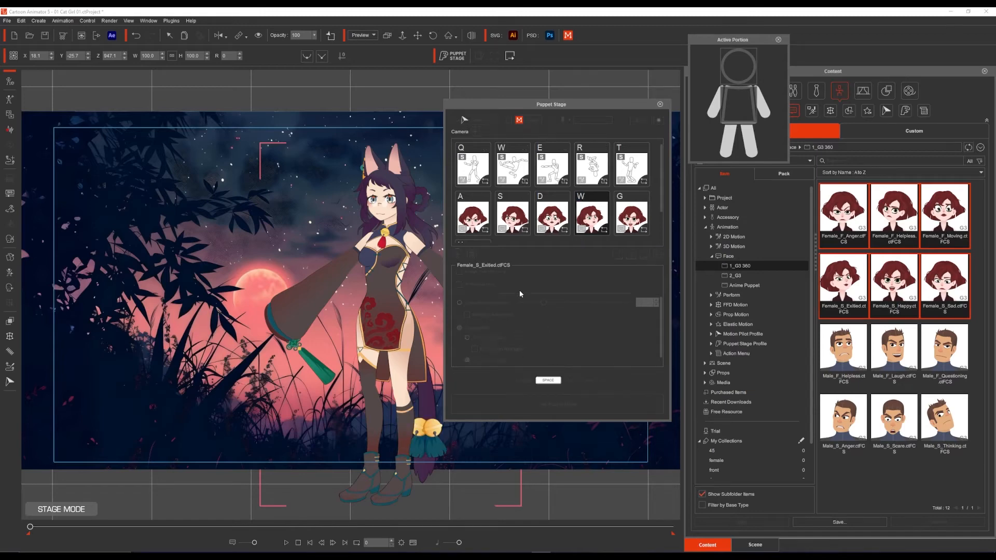
key("w")
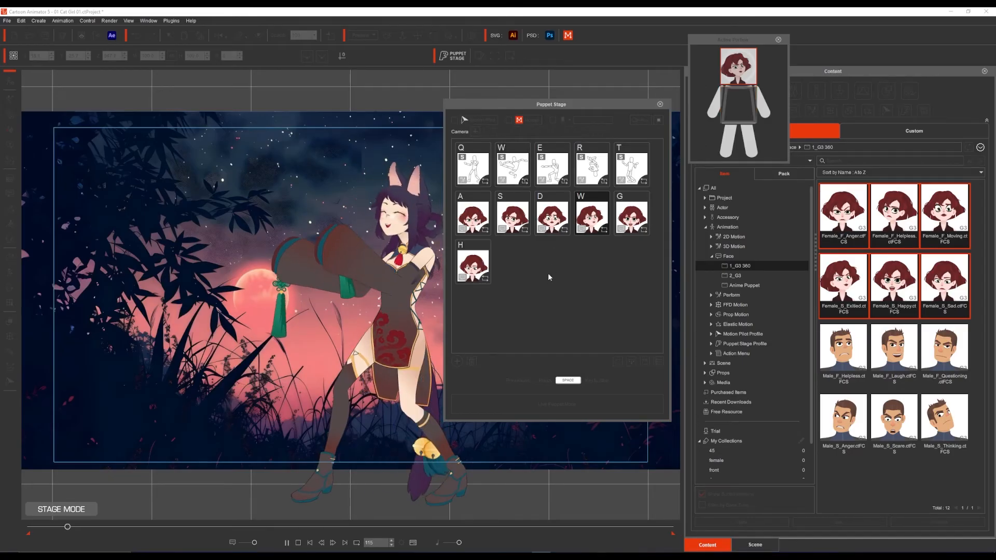
key("w")
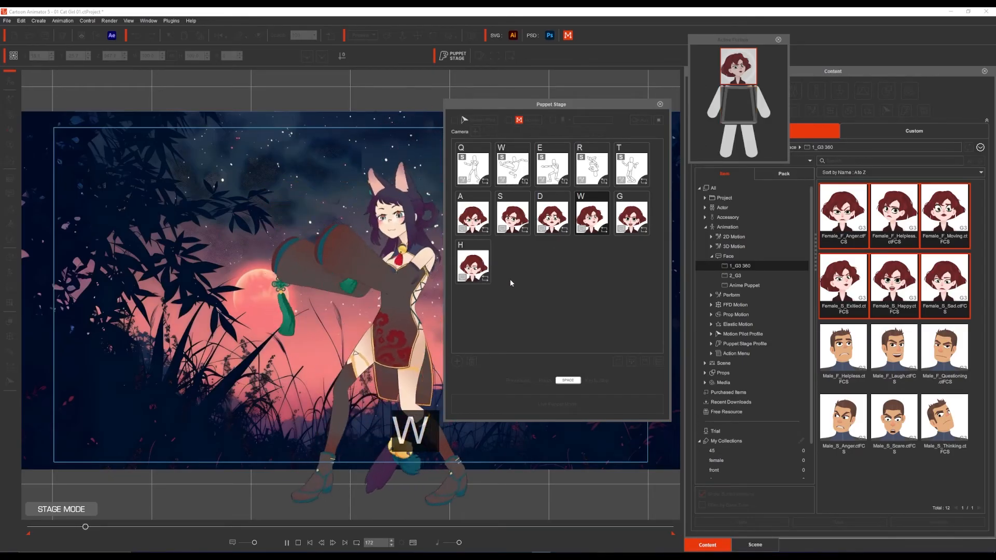
key("space")
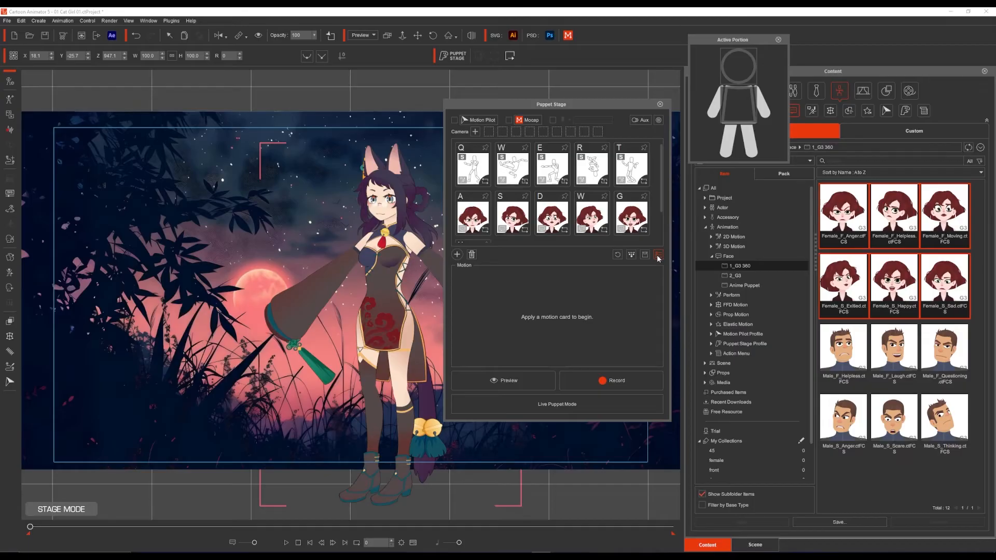
Step: With the excited face card back on hotkey F, hide the card settings and preview the actor without triggering any card
left_click(658, 256)
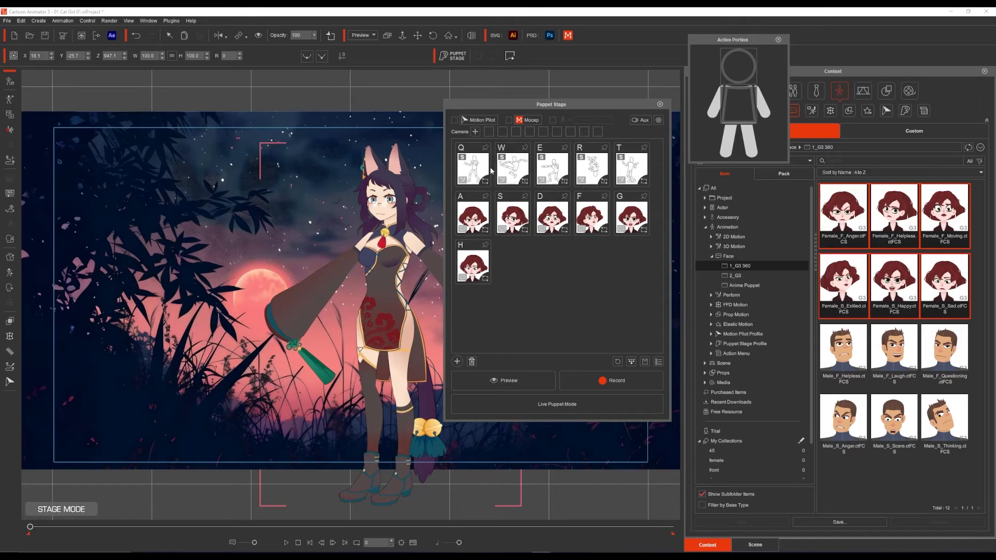
left_click(509, 382)
key("space")
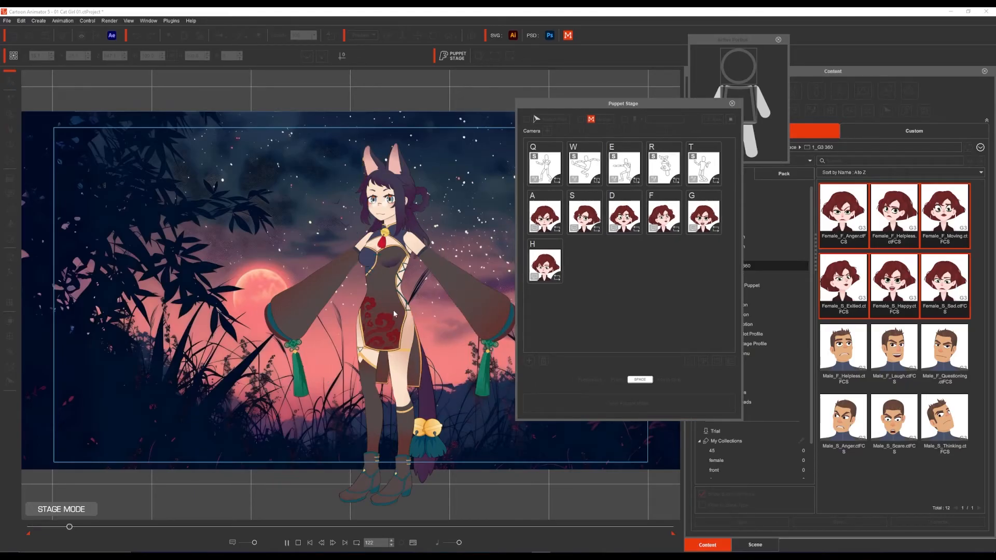
key("space")
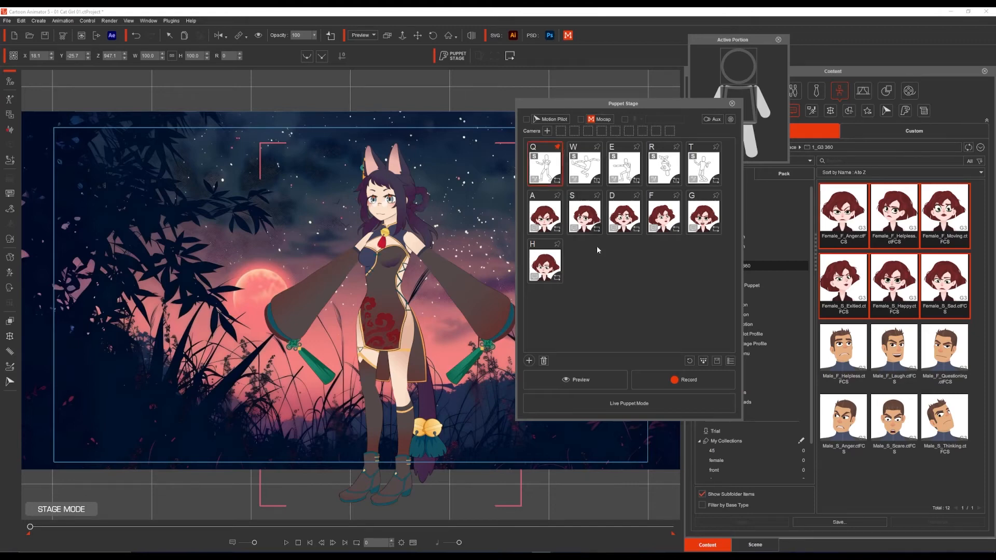
Step: Preview the actor live and trigger the W, E, R, T and Q motion cards one after another
left_click(591, 381)
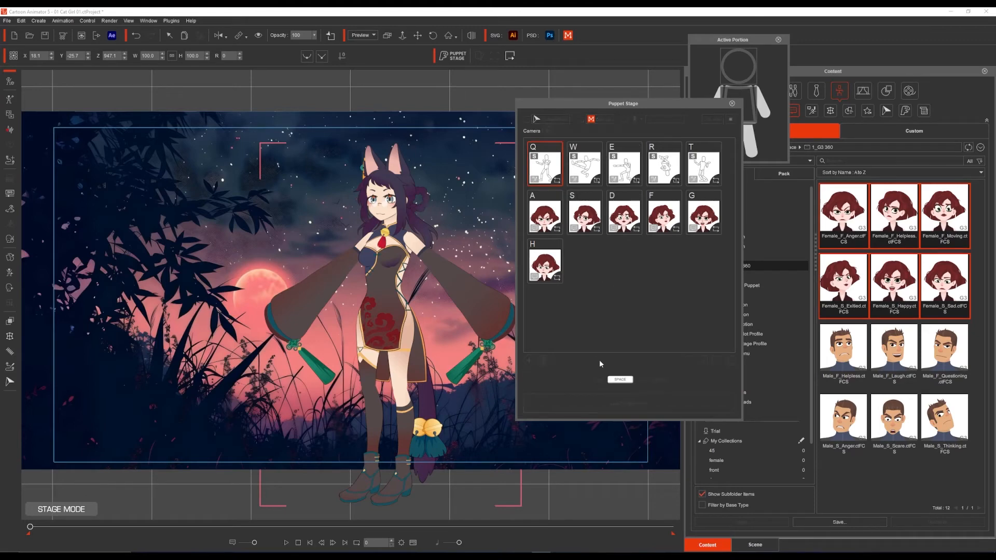
key("space")
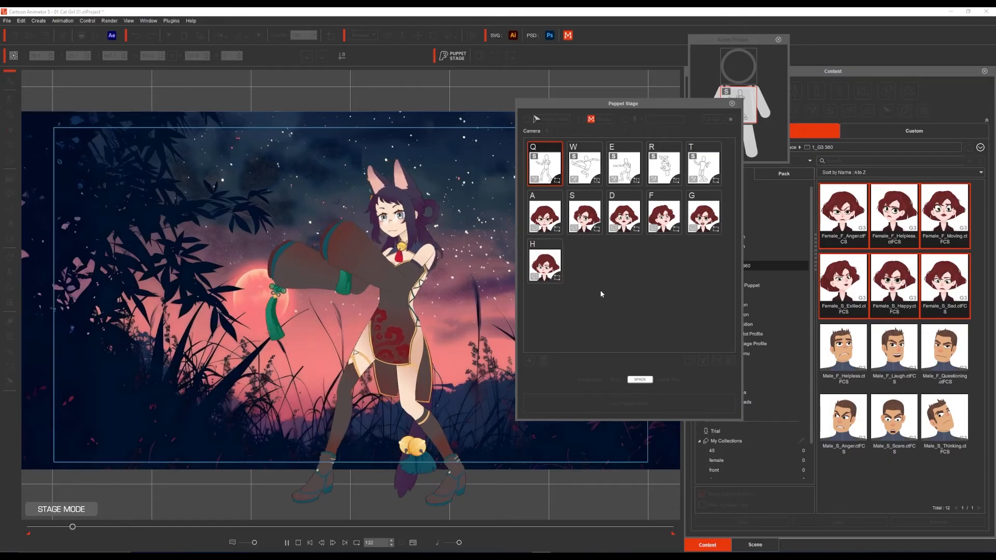
key("w")
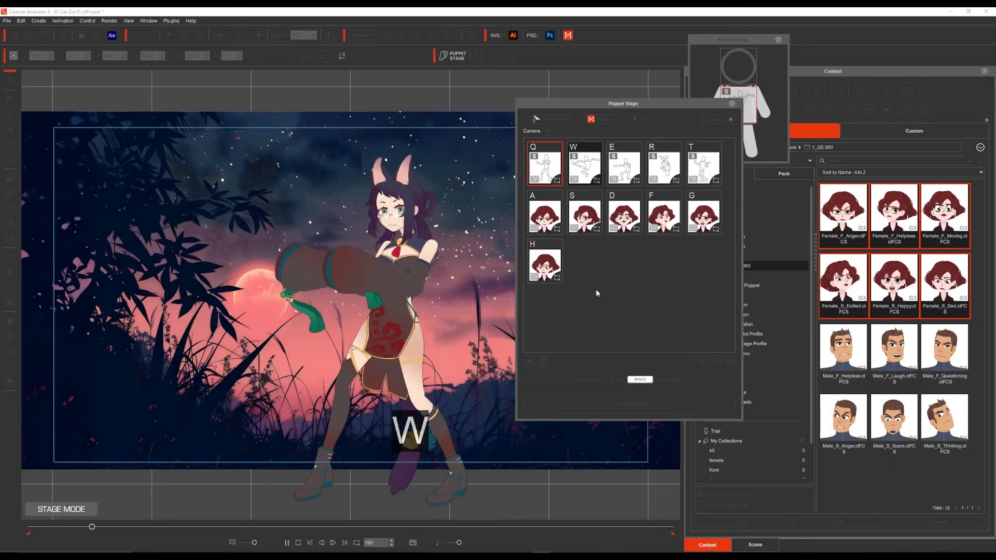
key("w")
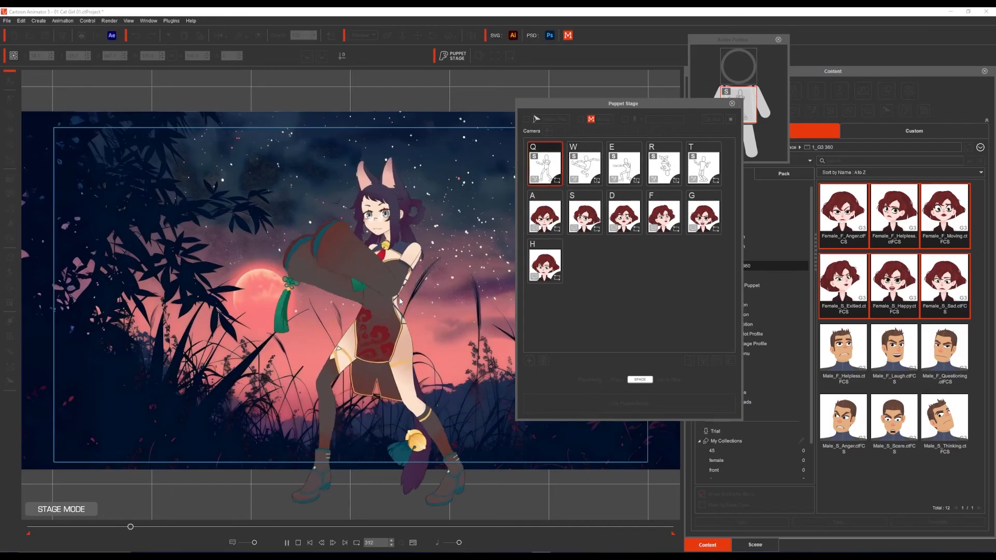
key("e")
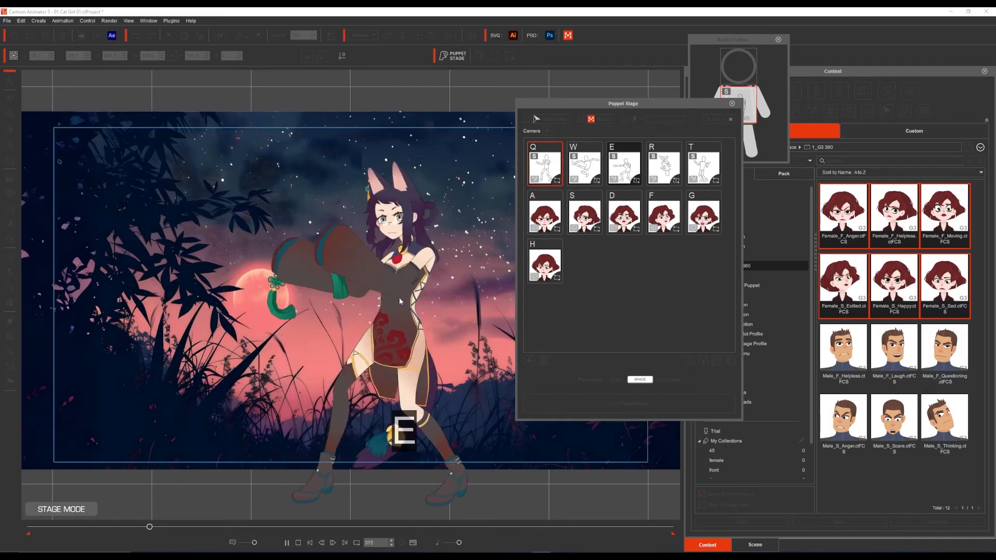
key("r")
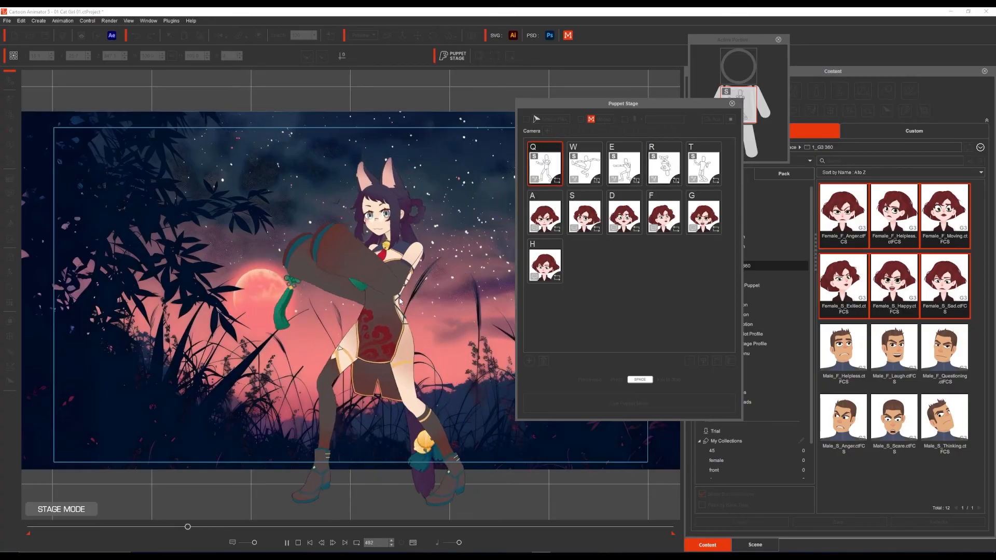
key("t")
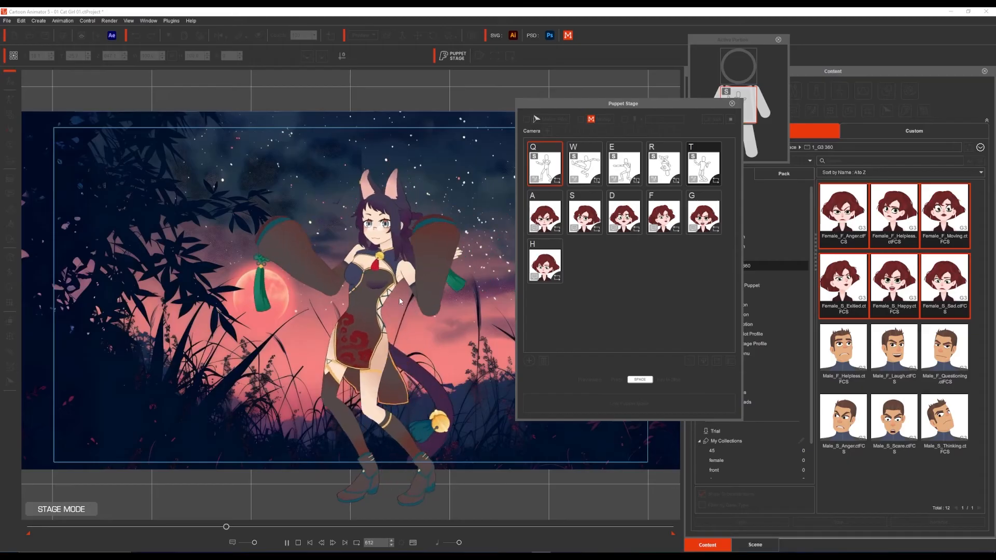
key("q")
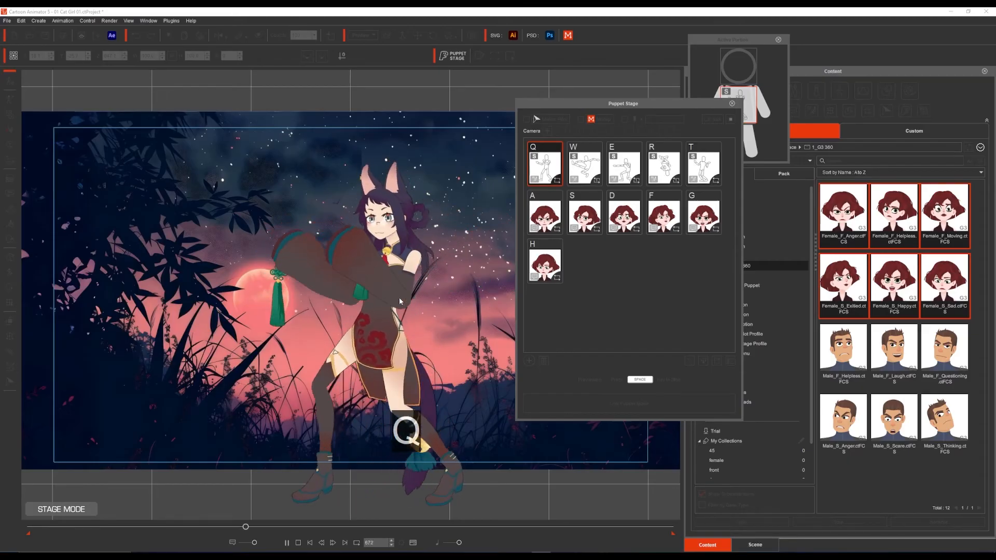
Step: Trigger the A, S, D and F facial expression cards over the default motion, and stop the preview
key("a")
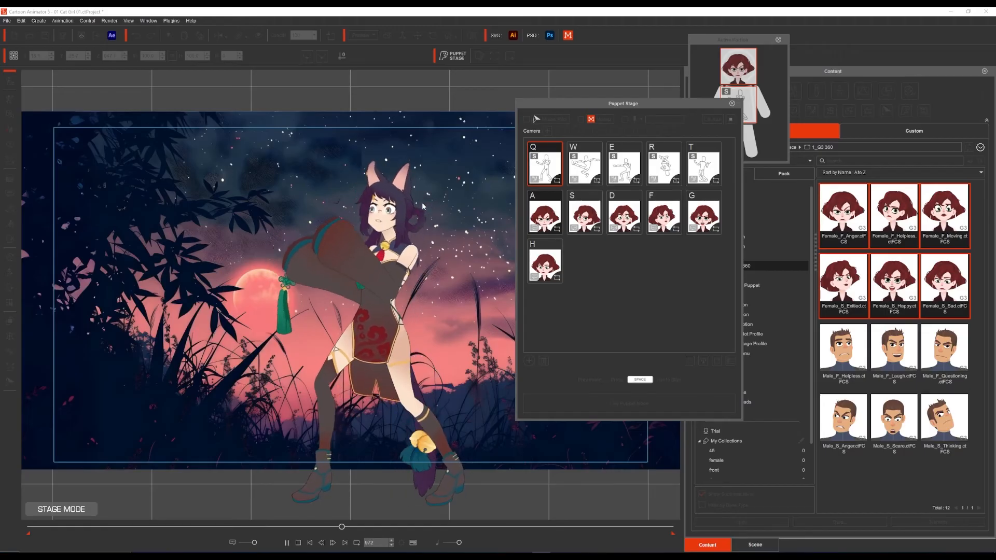
key("s")
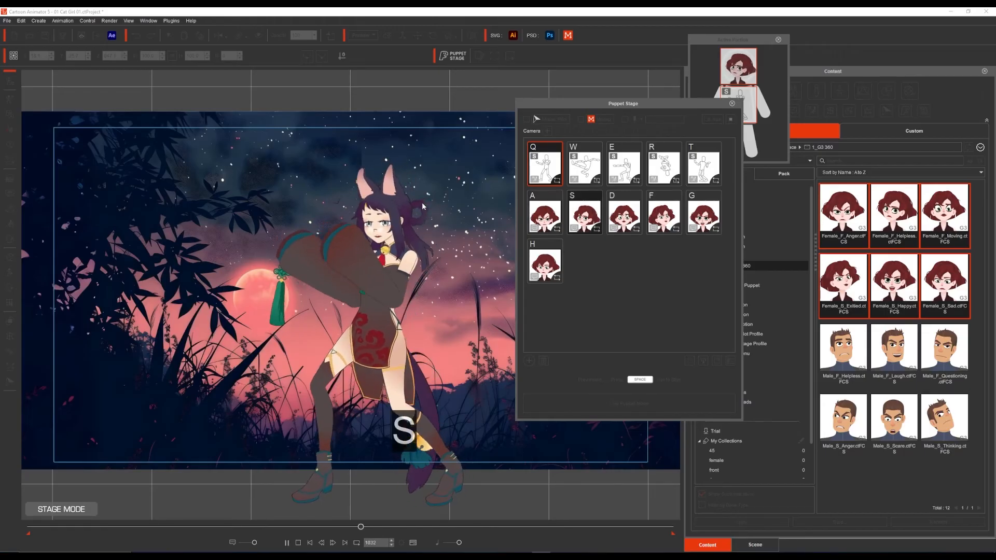
key("d")
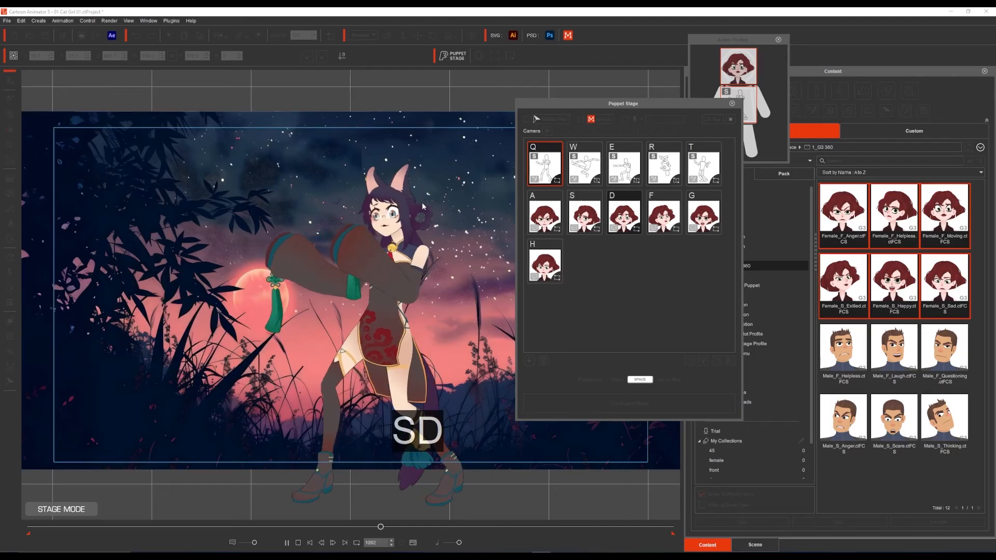
key("f")
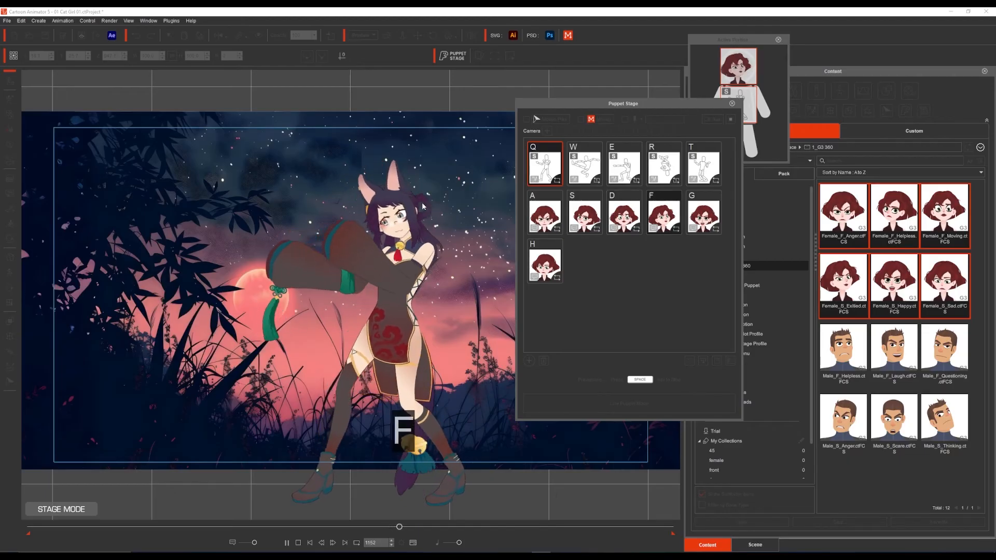
key("space")
Step: Rearrange the facial expression cards into two rows of three beneath the W, E and R motion cards: A, S, D above F, G, H
left_click_drag(549, 260, 623, 256)
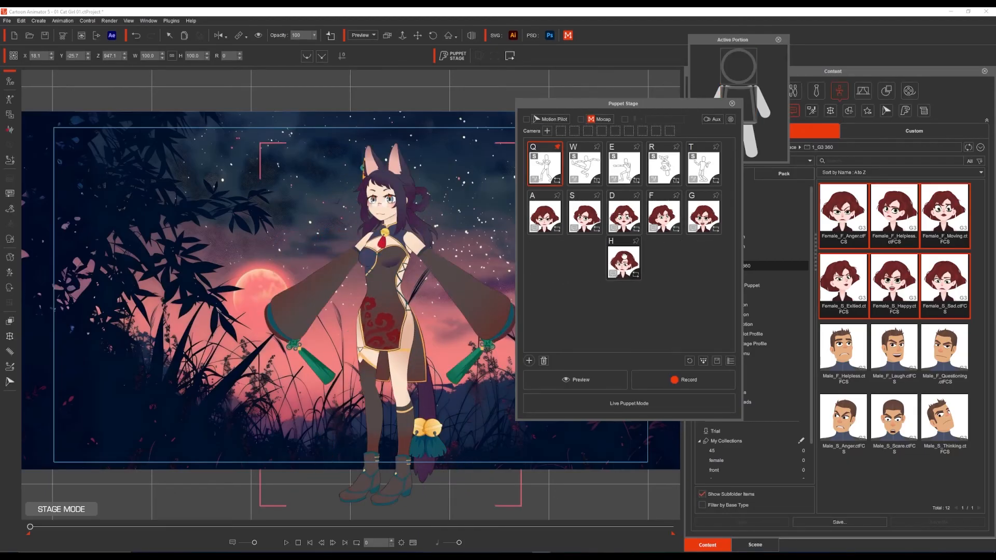
left_click_drag(660, 228, 533, 268)
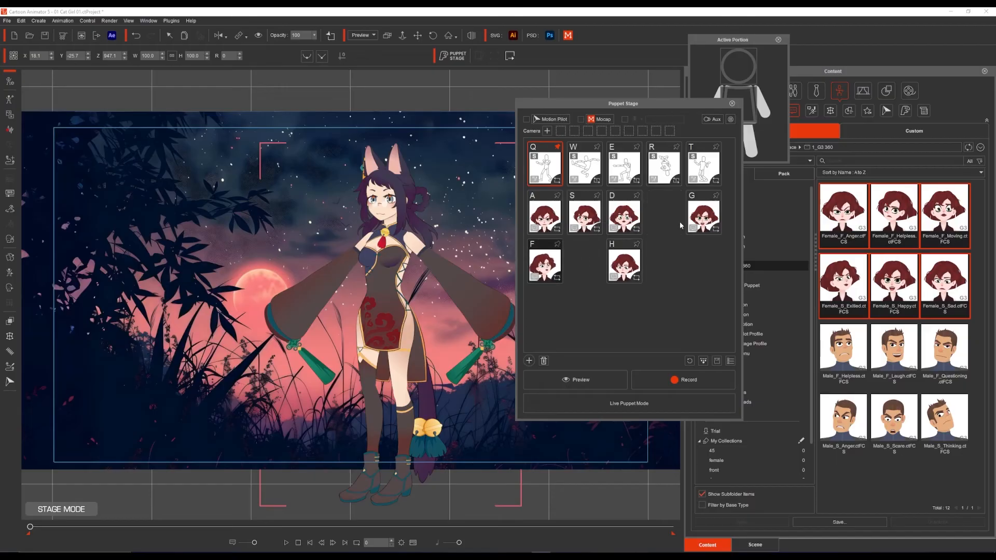
left_click_drag(695, 220, 575, 264)
left_click_drag(684, 265, 628, 214)
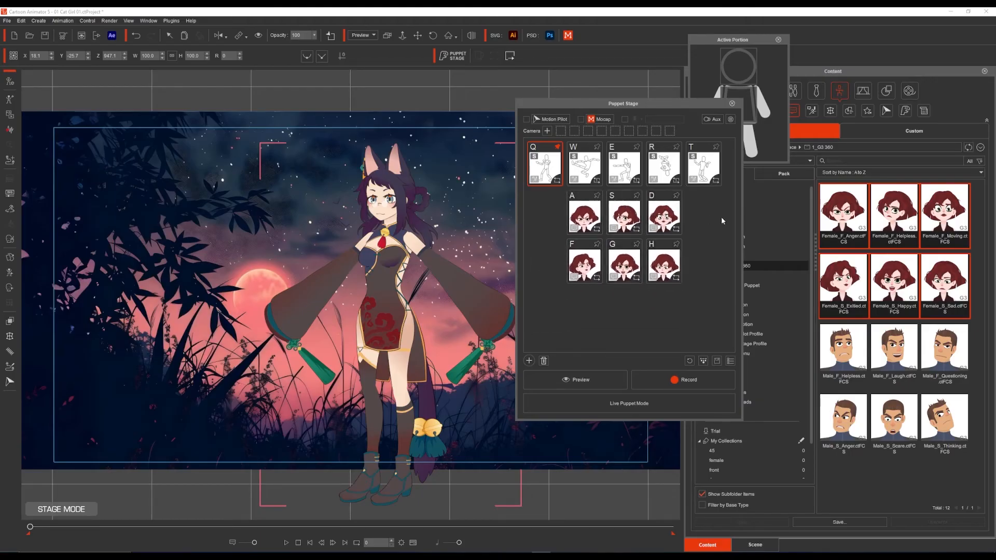
key("Up")
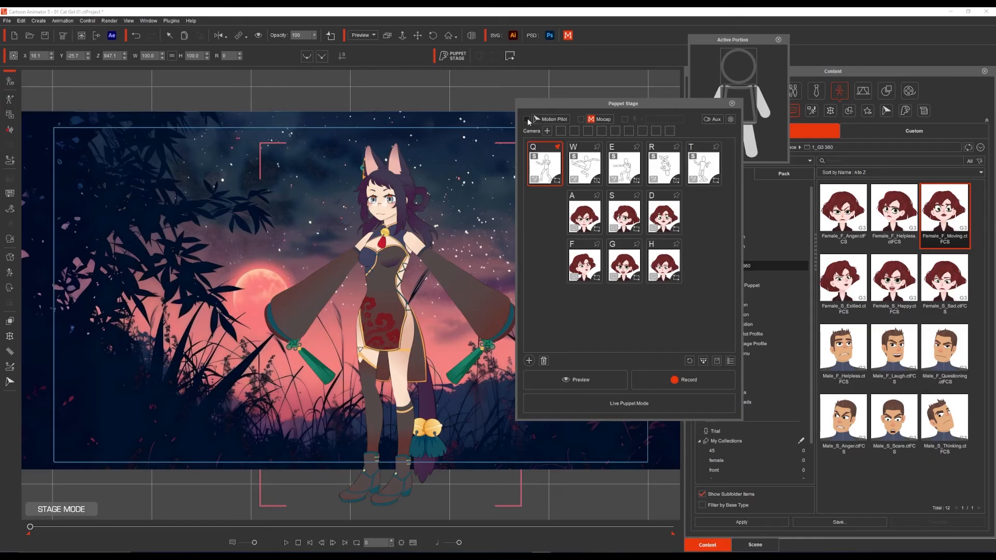
Step: Enable Motion Pilot for the puppet, move its settings window clear of the cards, and turn off Face Cursor
left_click(553, 121)
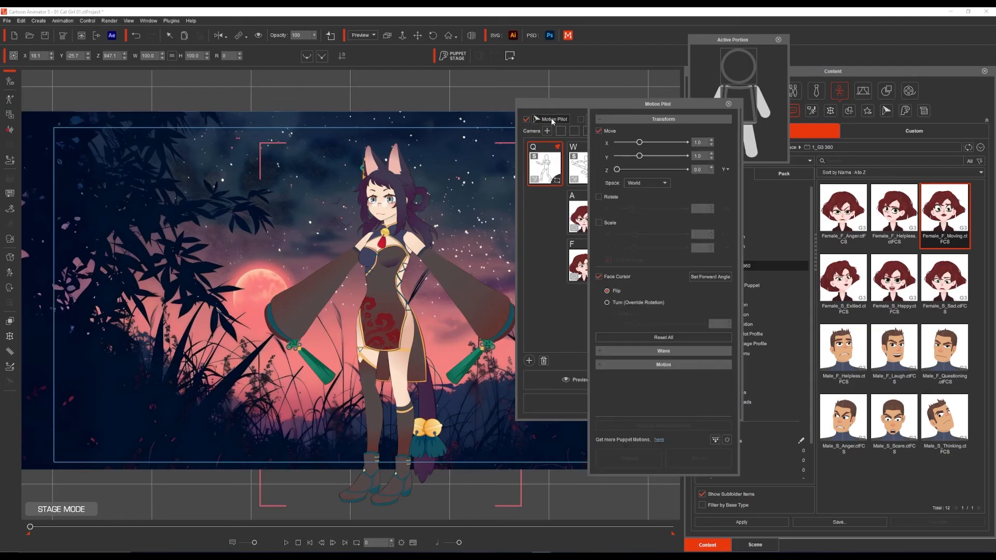
left_click_drag(624, 112, 720, 80)
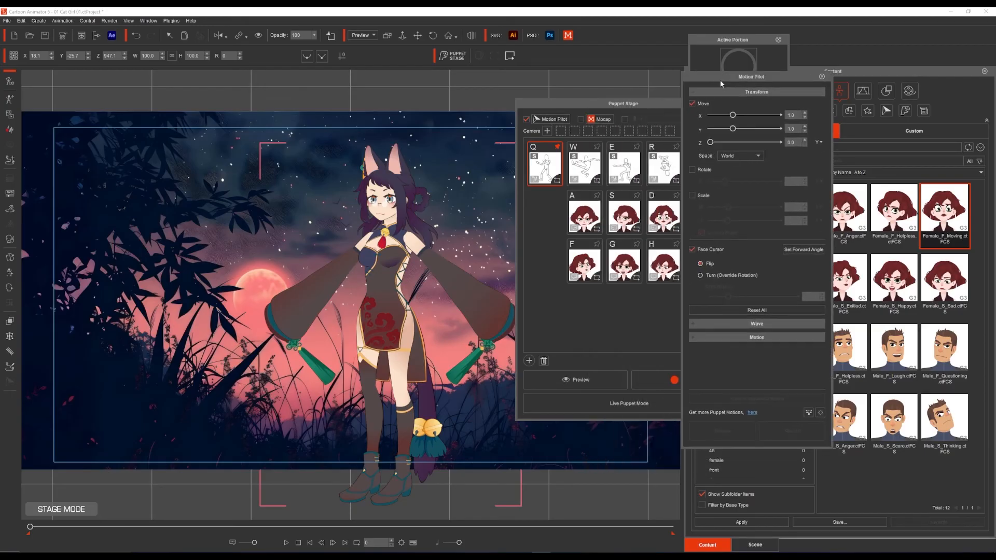
left_click(701, 249)
Step: Briefly preview the actor following the cursor with Motion Pilot, and stop the preview
left_click(564, 379)
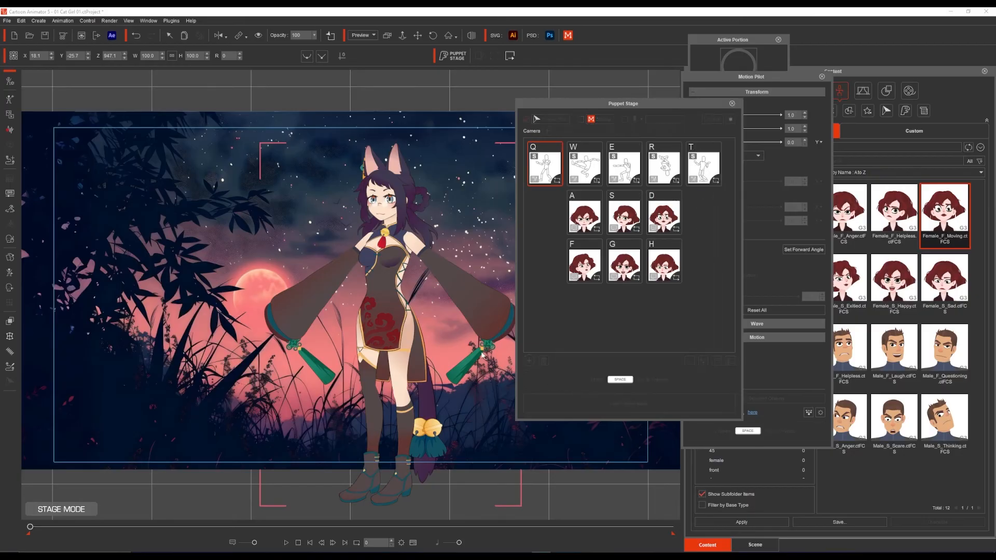
key("space")
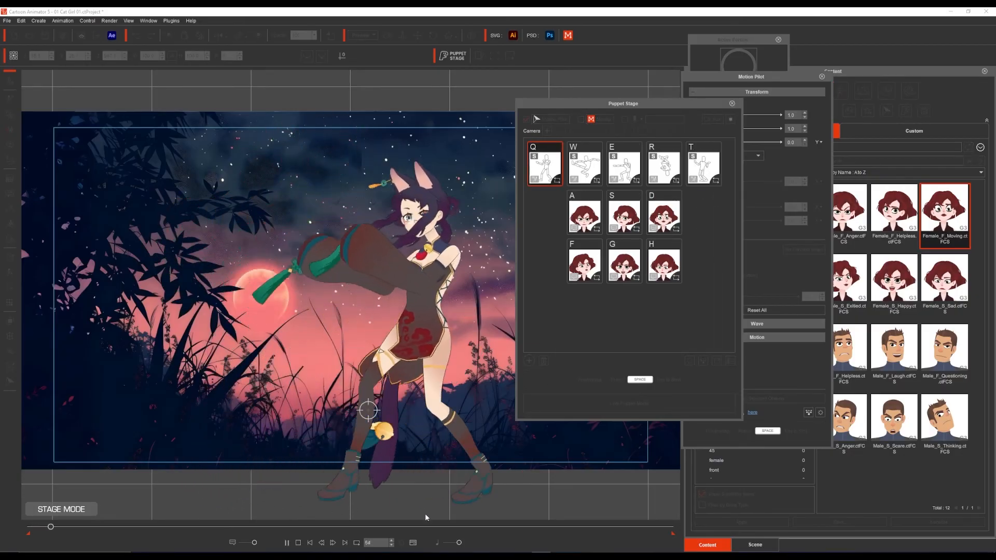
key("space")
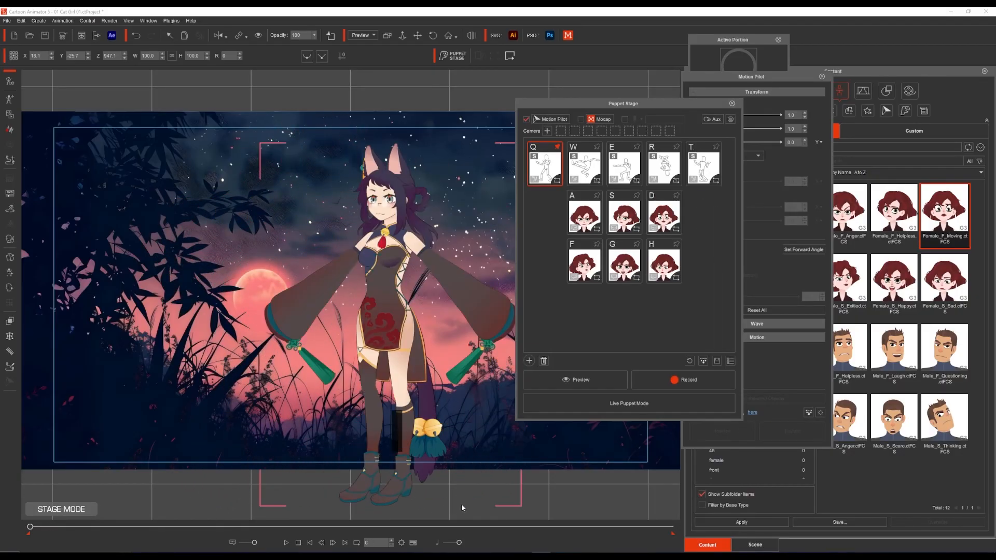
Step: Move the Puppet Stage window clear of the scene and preview steering the actor across it while triggering the W, R and E motions
left_click_drag(624, 109, 780, 108)
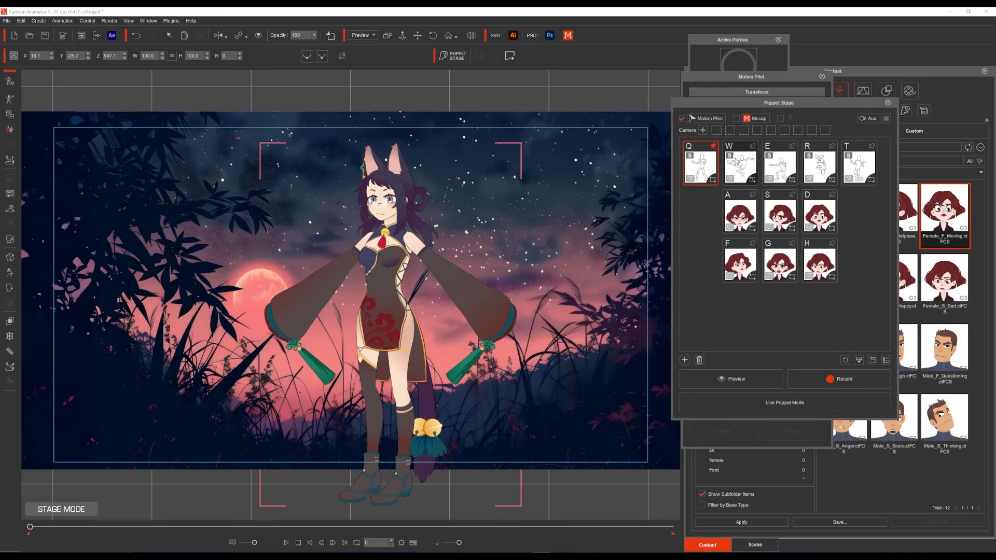
left_click(747, 380)
key("space")
key("w")
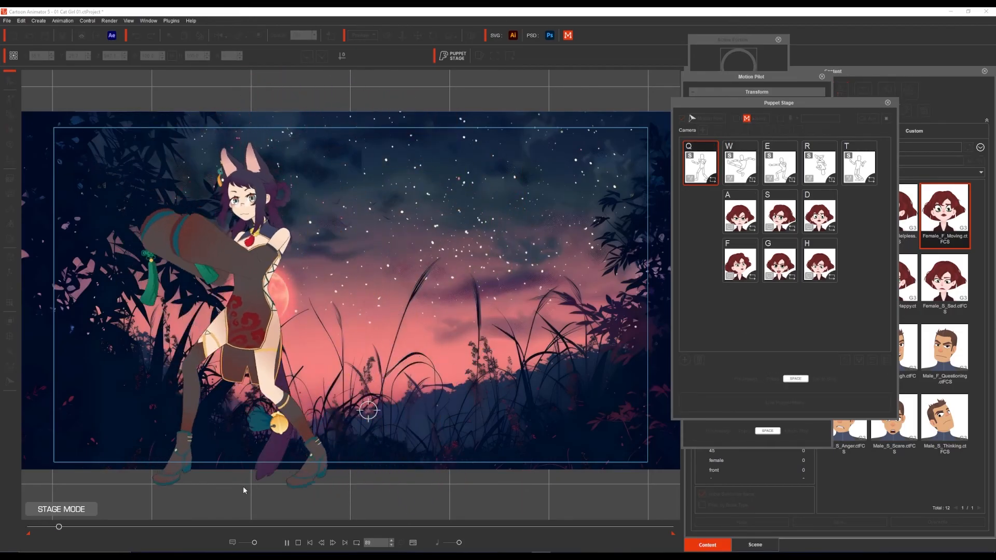
key("r")
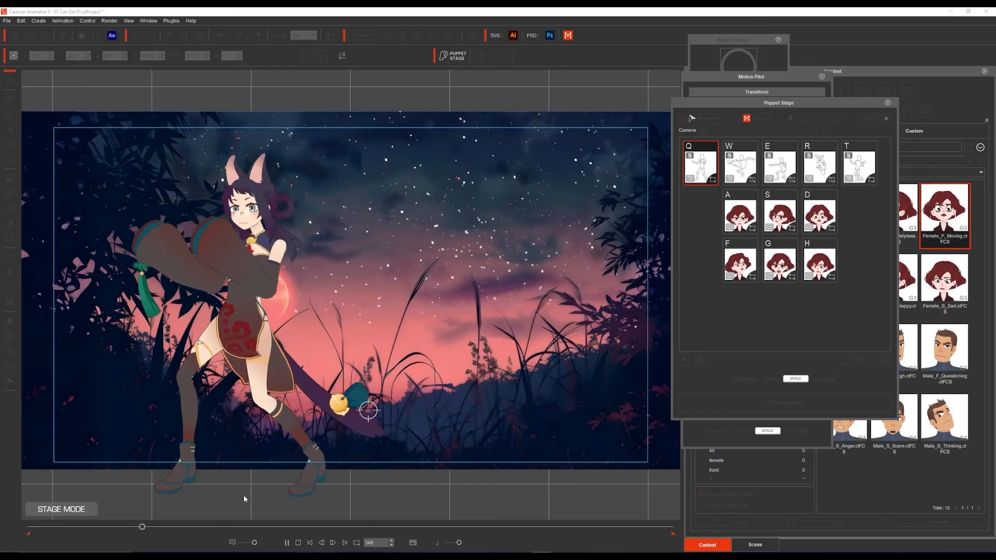
key("r")
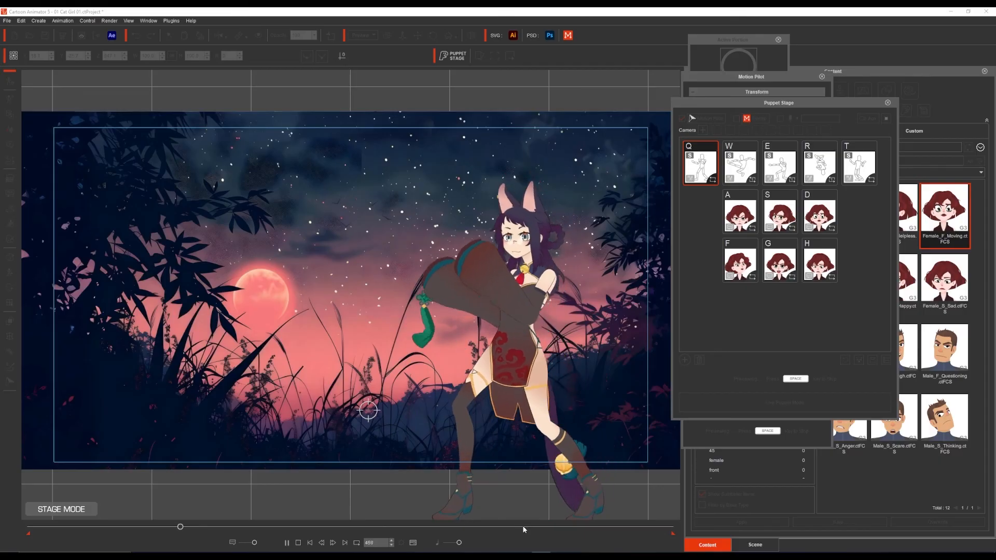
key("e")
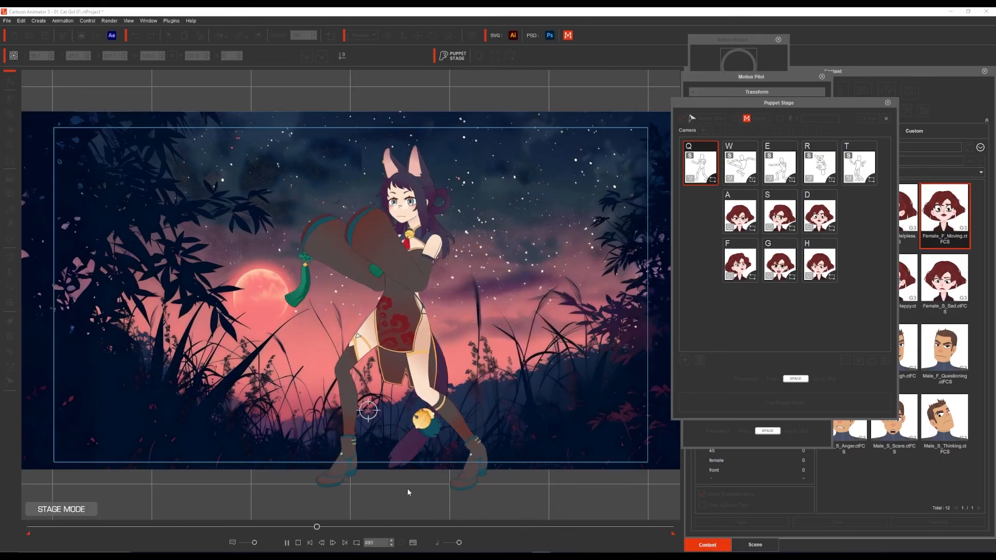
key("e")
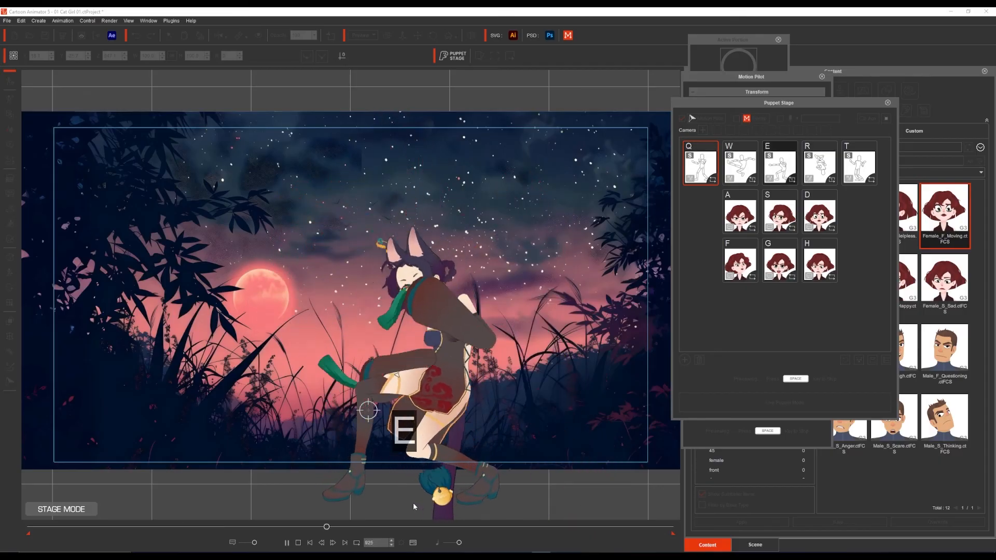
key("e")
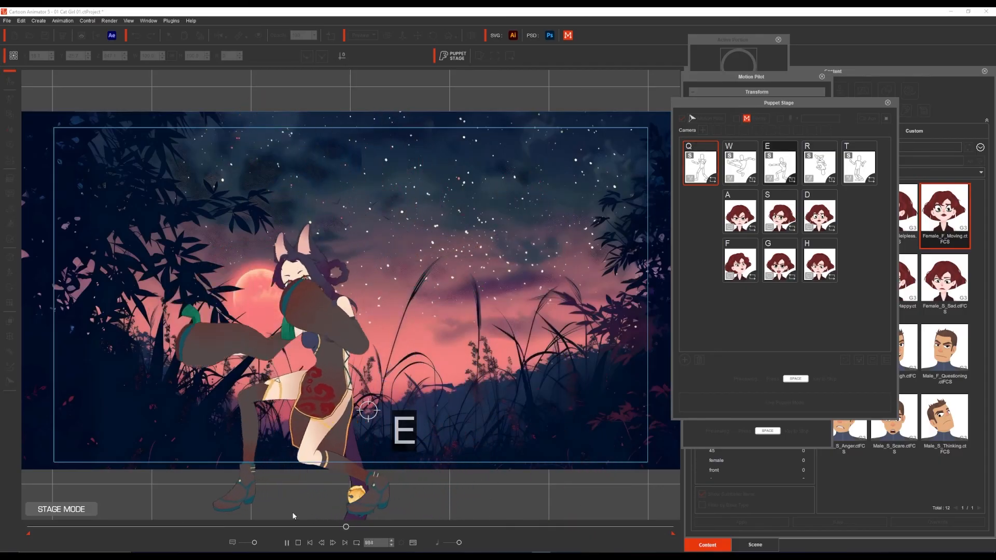
key("w")
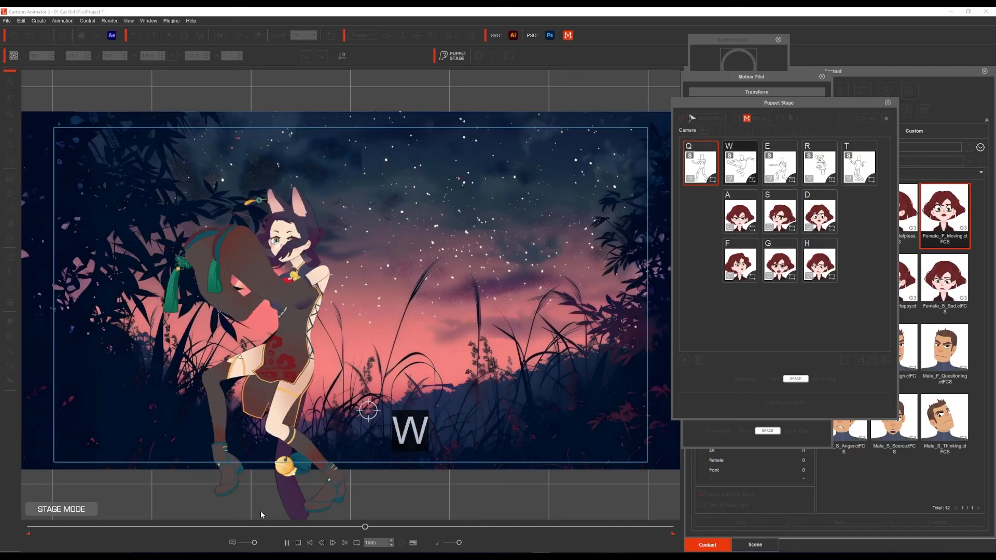
key("r")
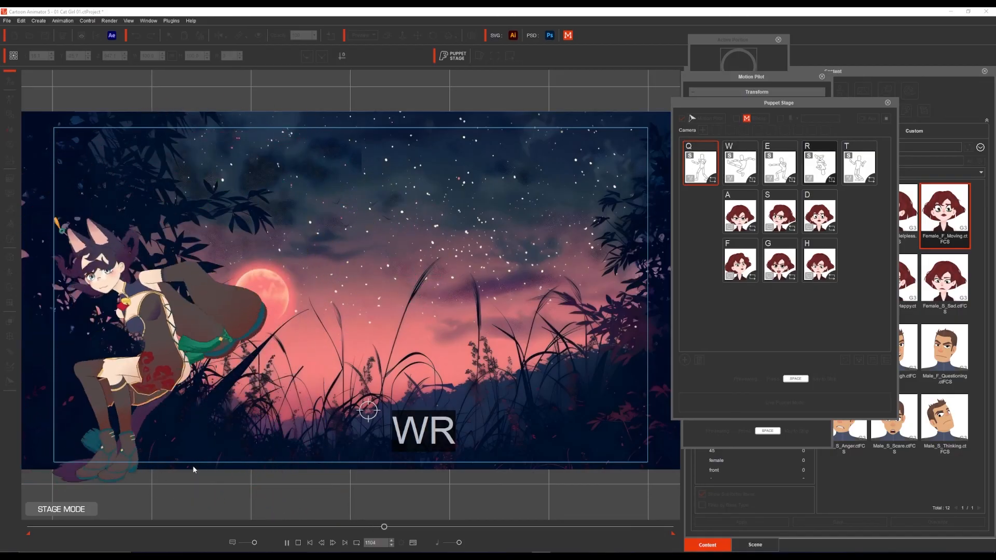